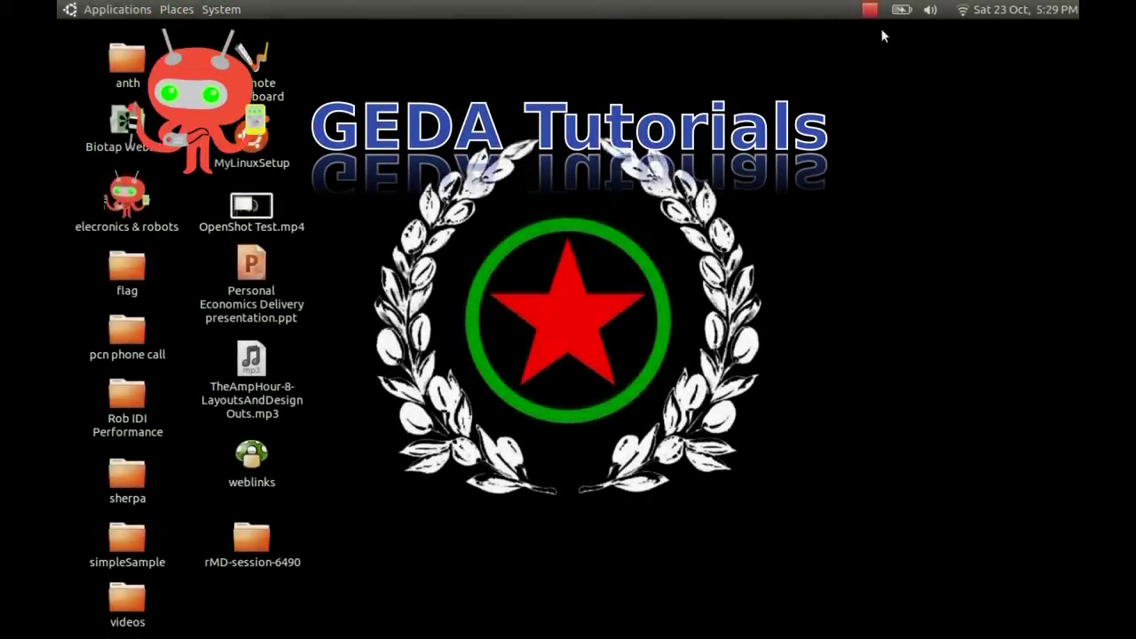
- Launch the PCB designer, move the PCB Library window aside and close the startup log
mouse_move(716, 612)
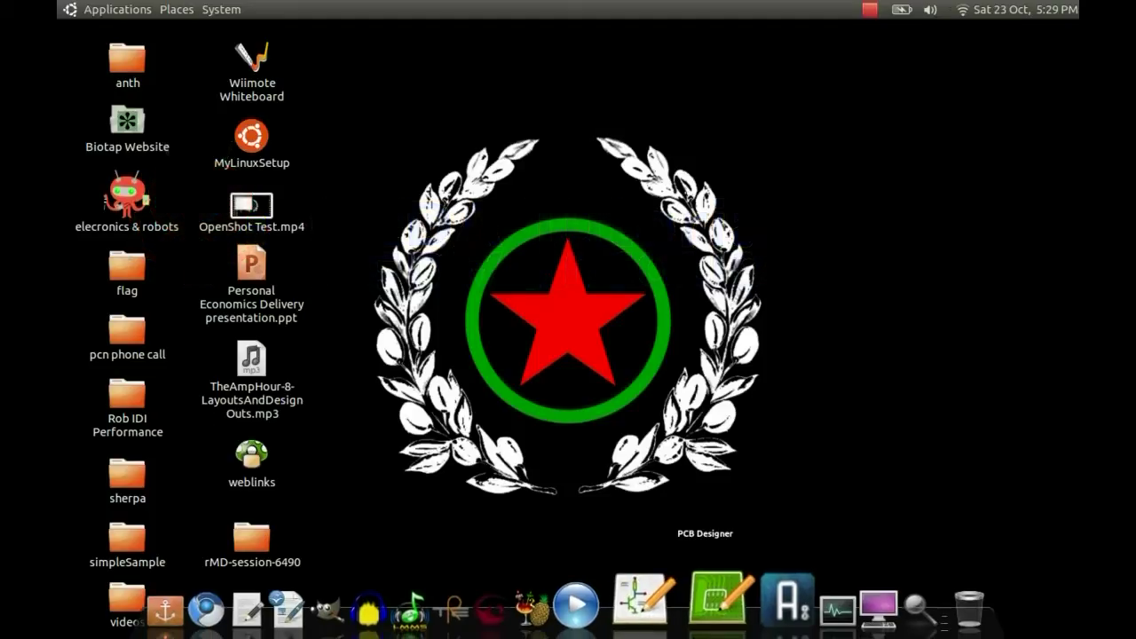
click(710, 593)
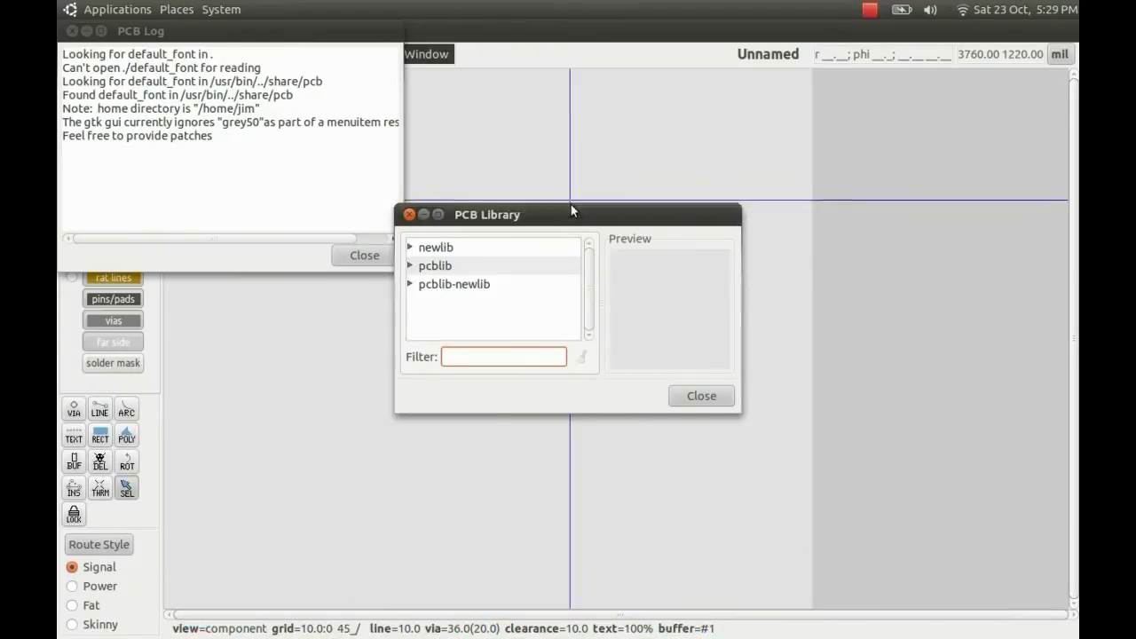
drag(573, 210, 854, 116)
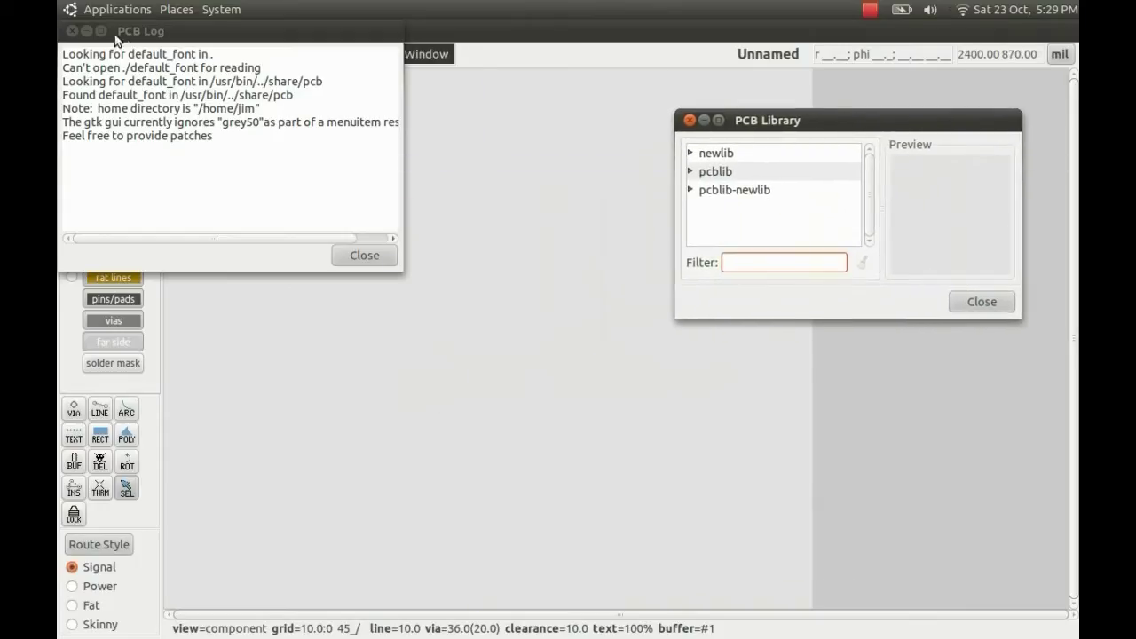
click(72, 30)
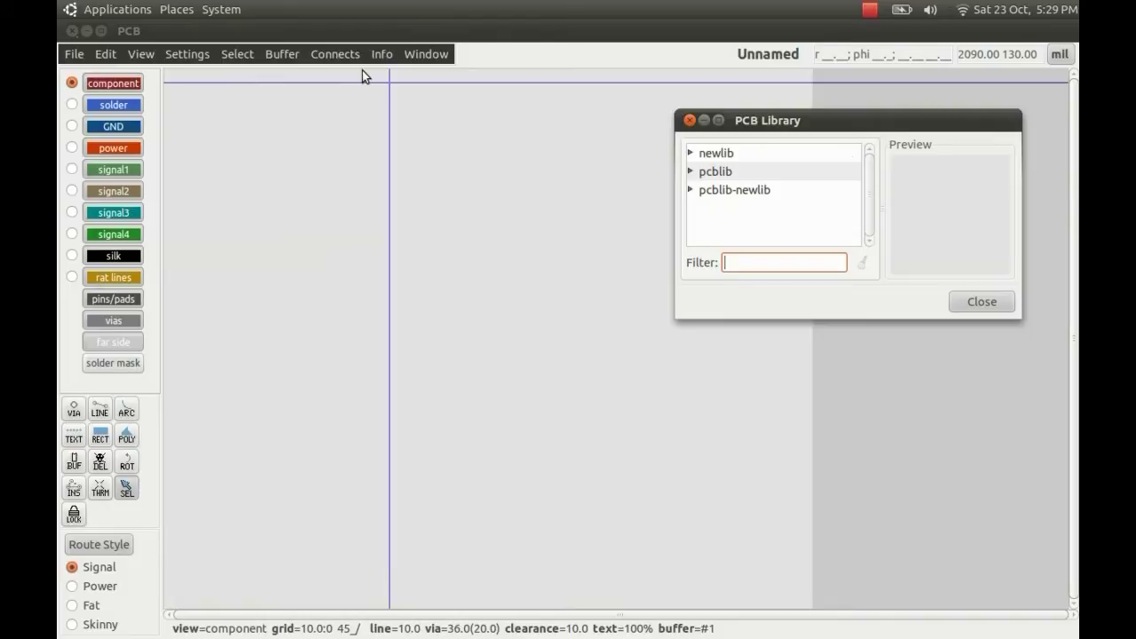
- Enable the visible 10.0 mil grid from the View menu and zoom in on the canvas
click(133, 51)
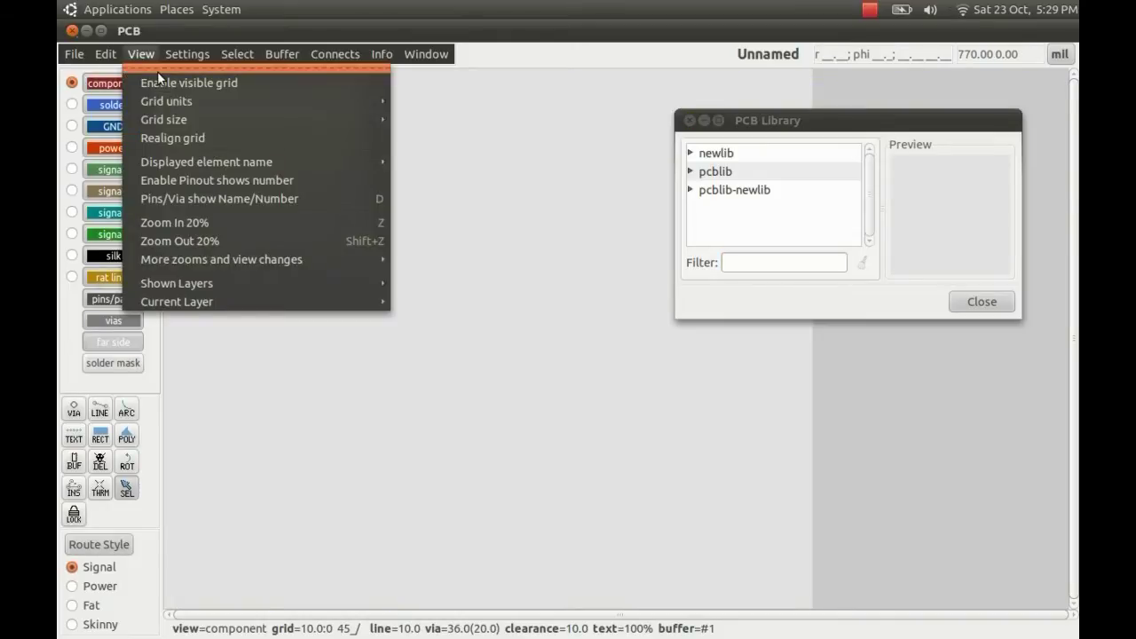
click(161, 81)
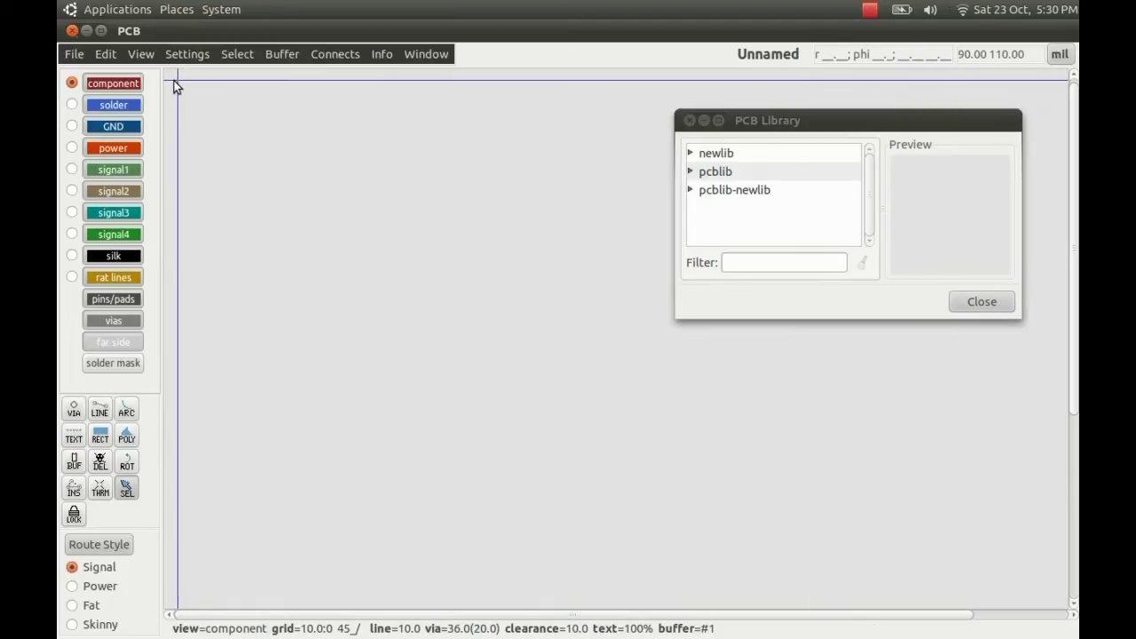
scroll(174, 81, up, 5)
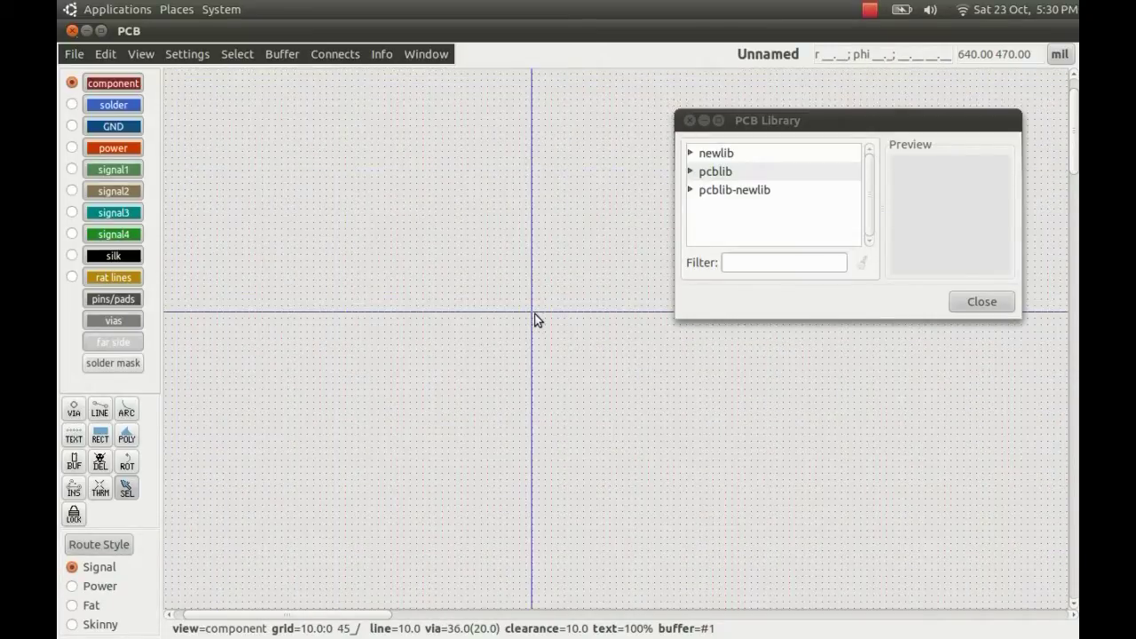
- Place the 0.125W_Carbon_Resistor from newlib > 2_pin_thru-hole_packages on the board as R11
click(690, 154)
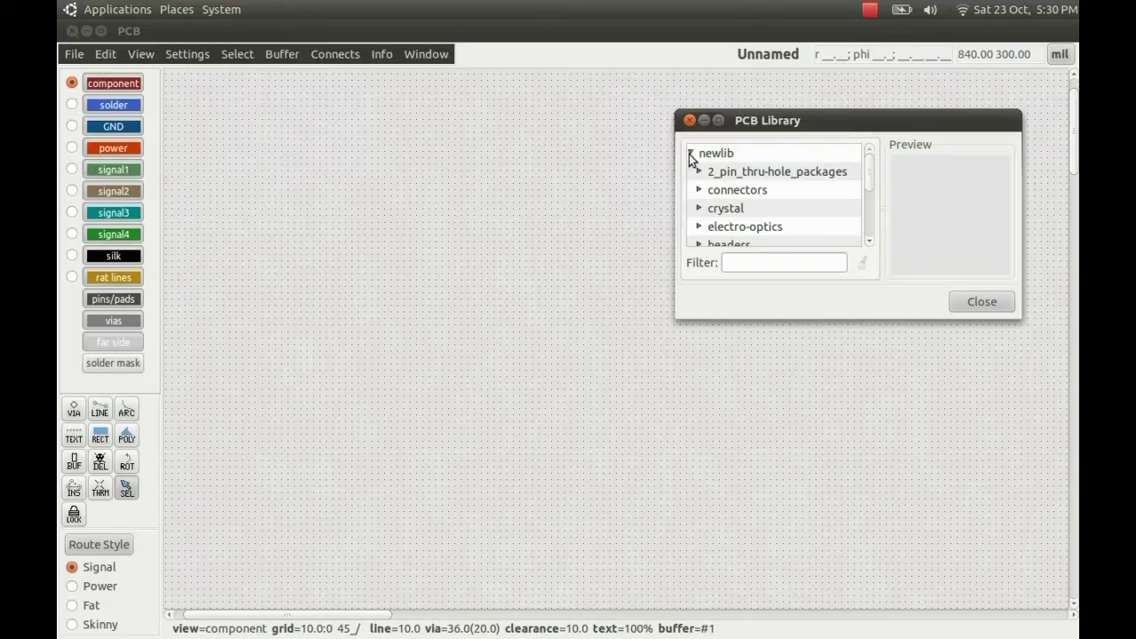
click(700, 172)
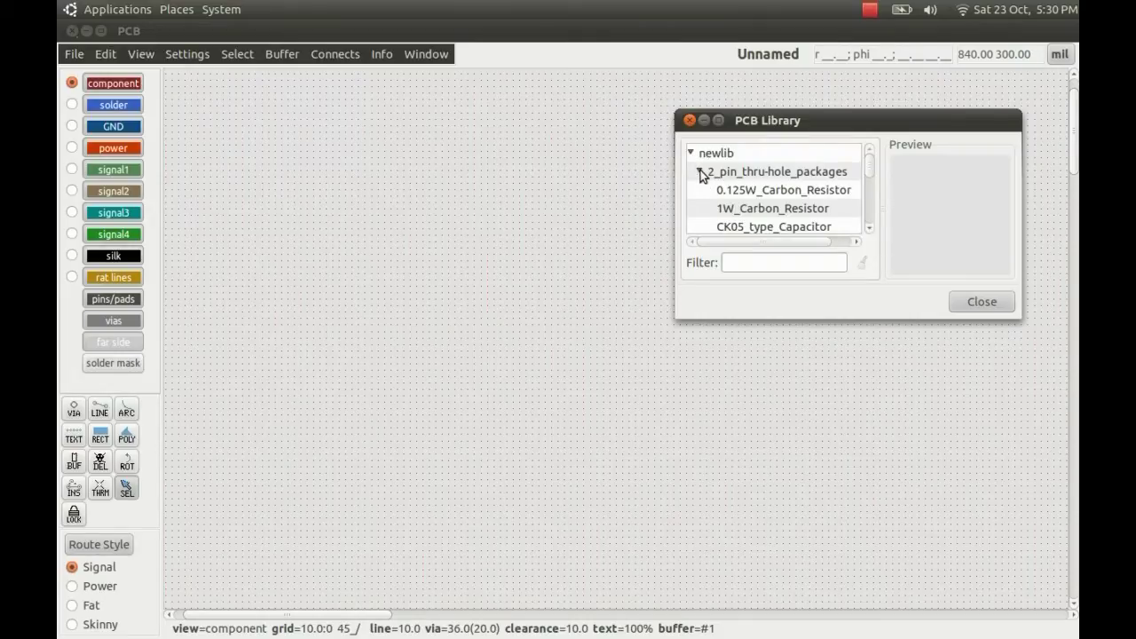
click(738, 192)
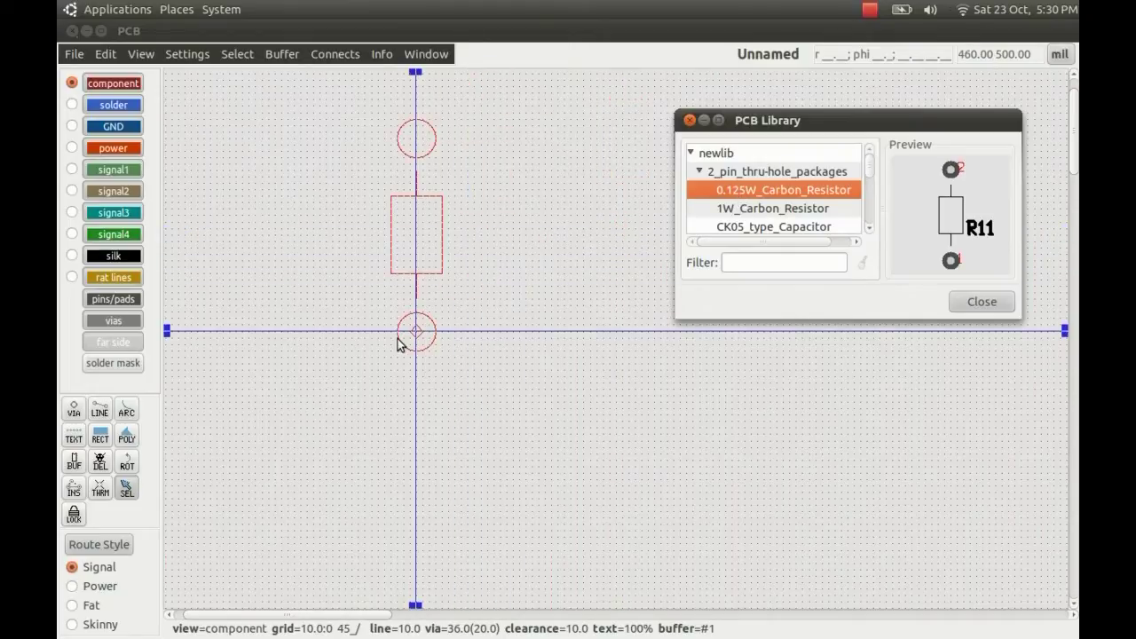
click(378, 383)
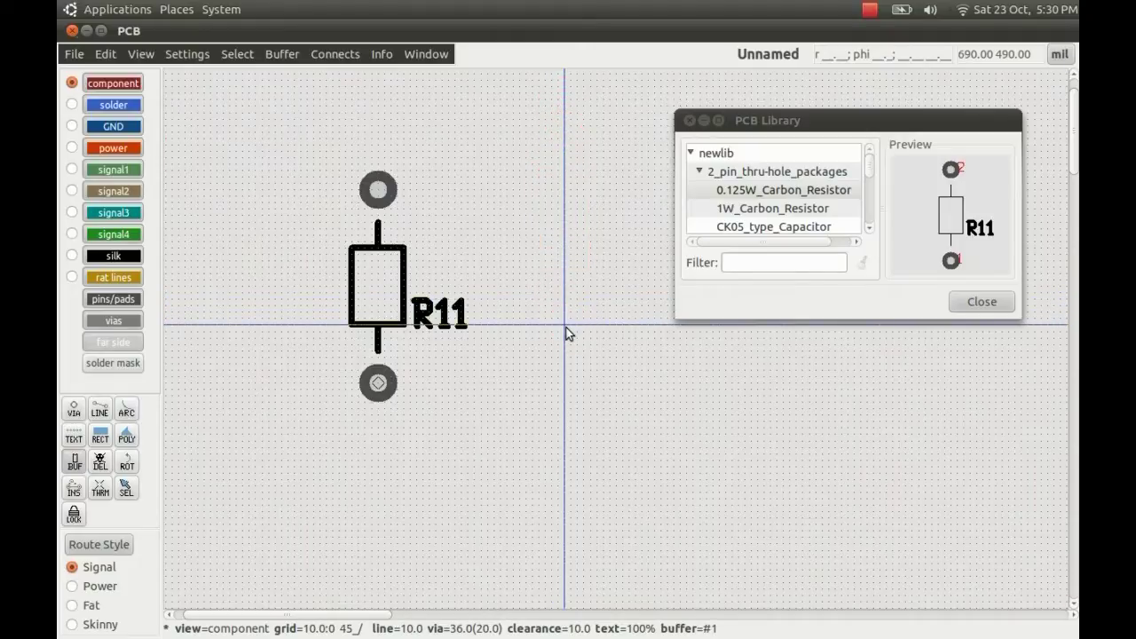
key(Escape)
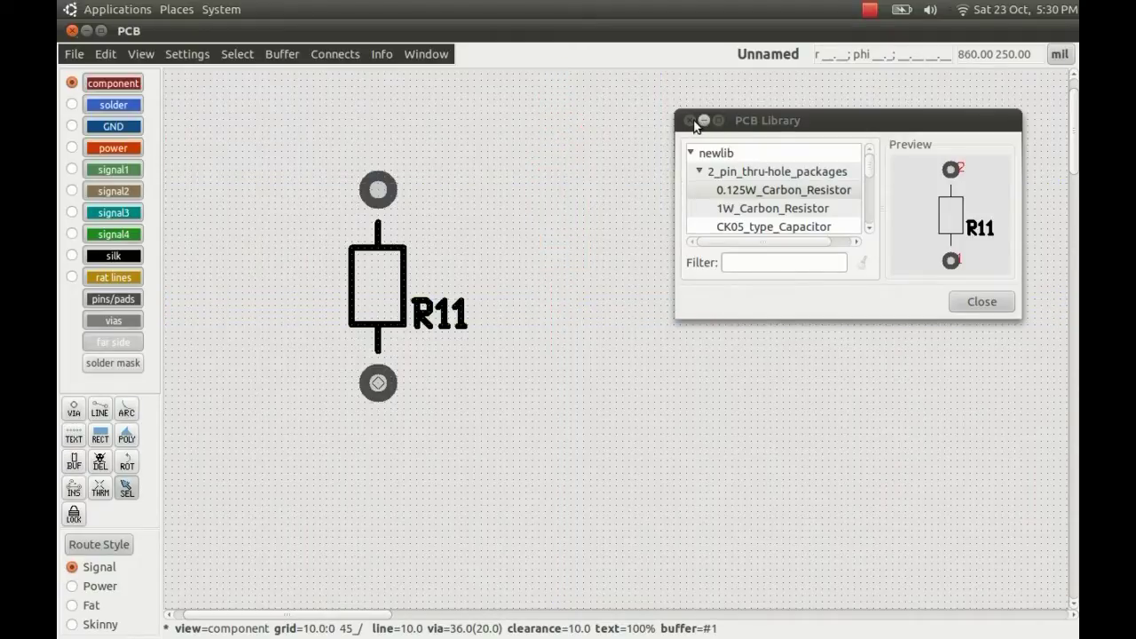
- Close the PCB Library window and select the R11 footprint
click(692, 125)
click(692, 122)
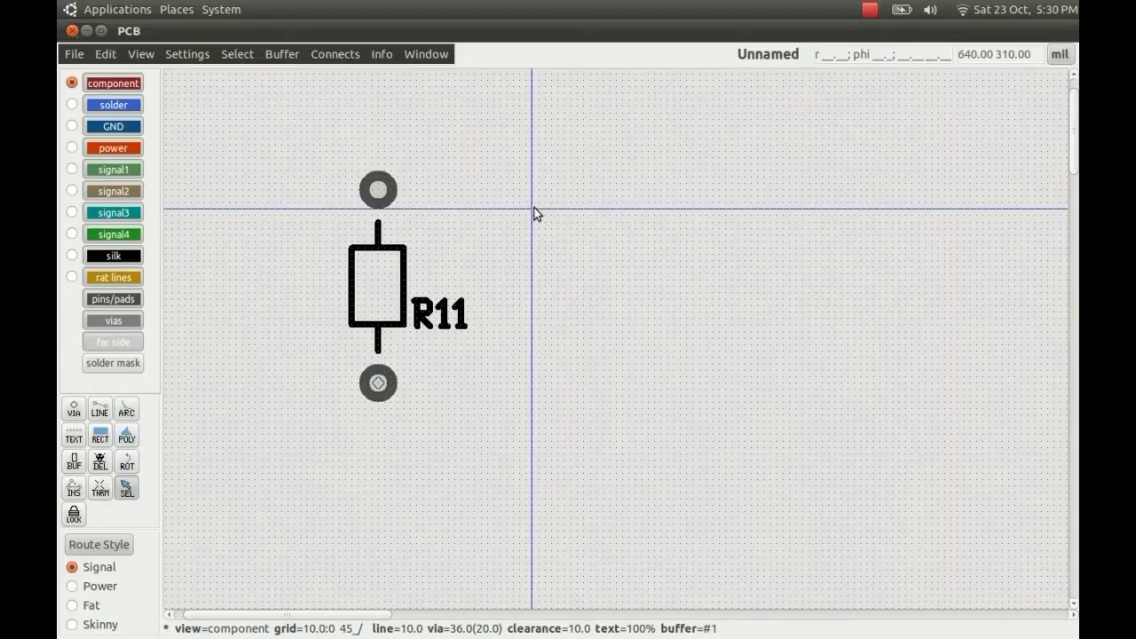
click(383, 286)
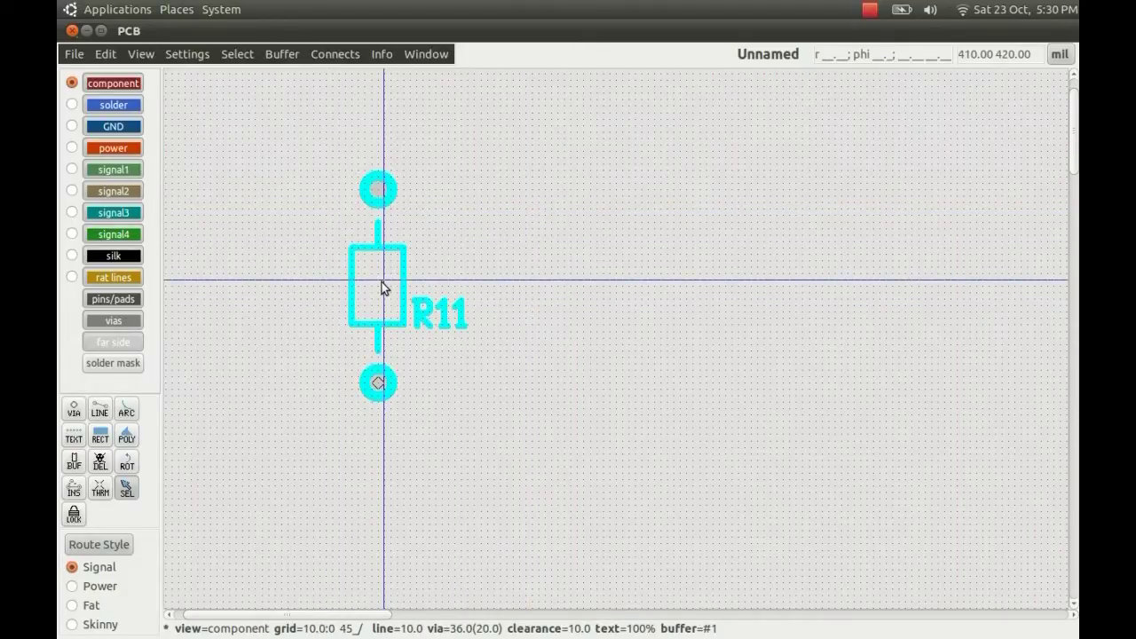
click(481, 257)
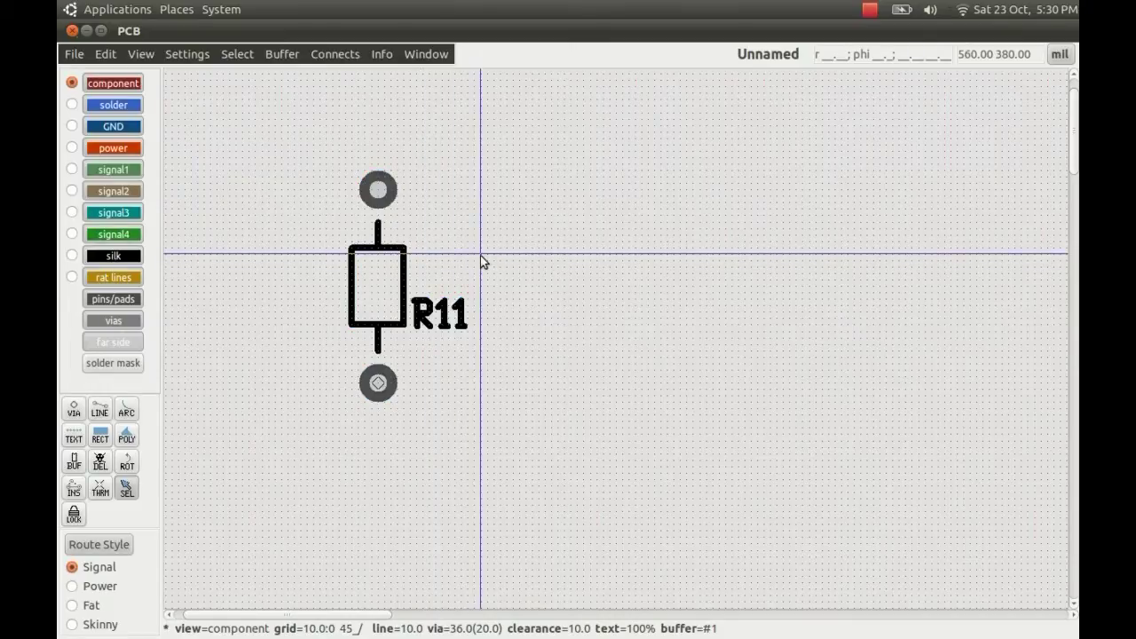
click(377, 286)
- Cut R11 to the buffer, break it into pieces, and paste the pieces back onto the board
click(290, 49)
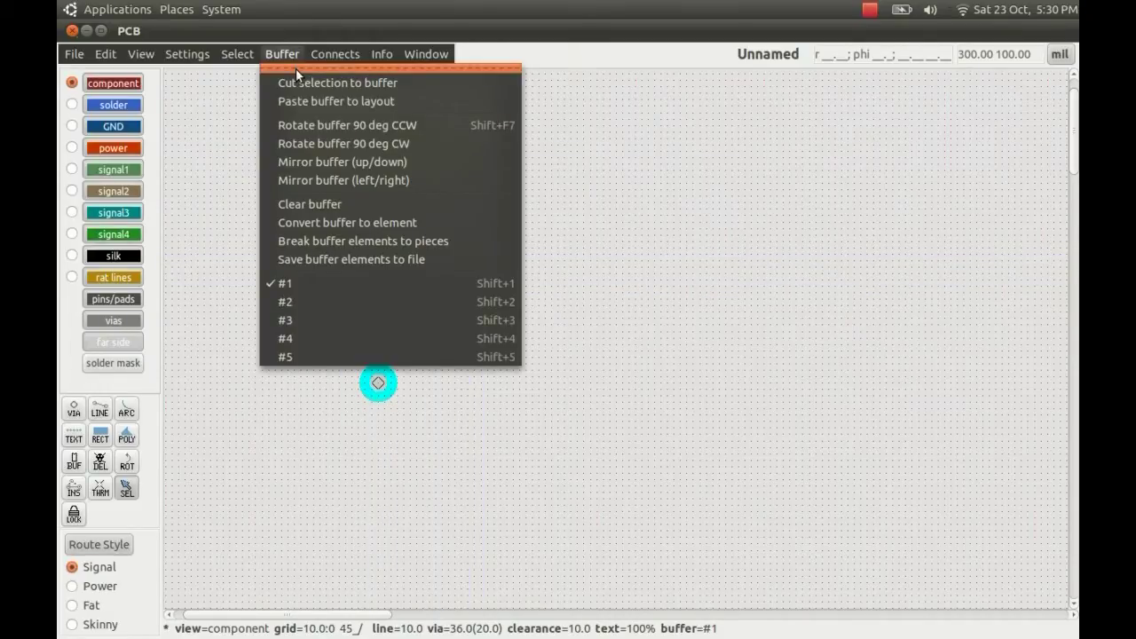
click(298, 82)
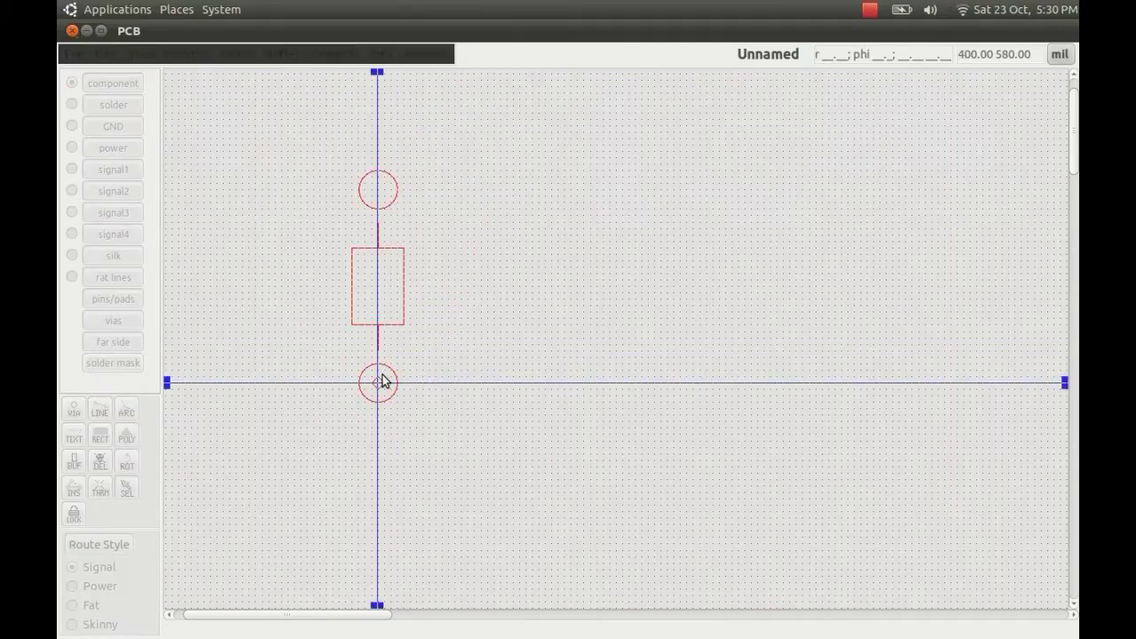
click(284, 54)
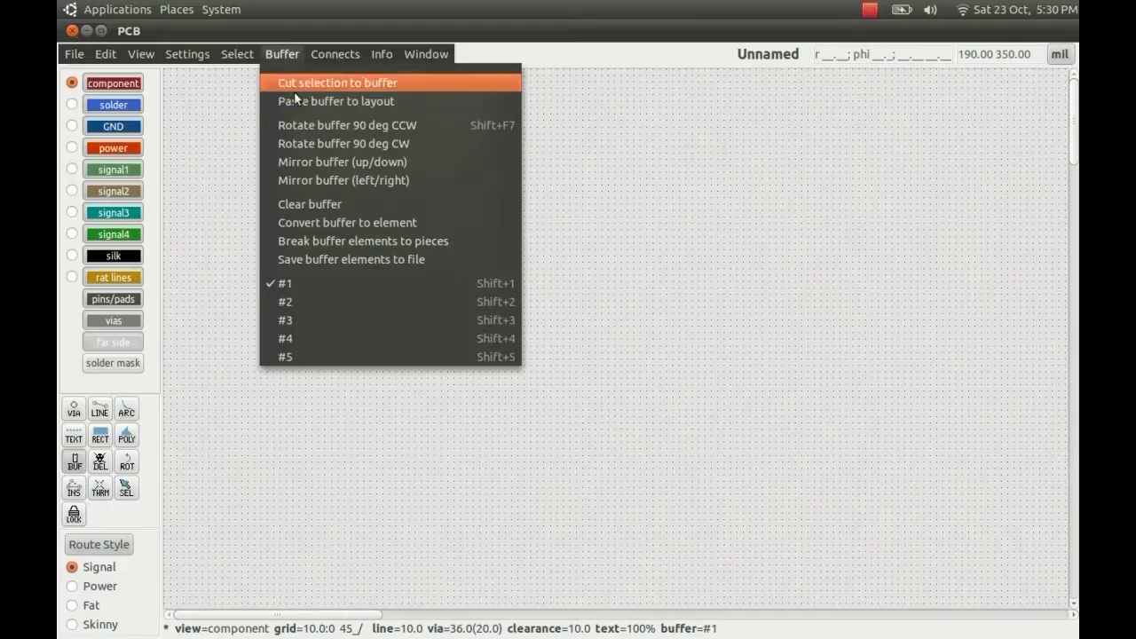
click(370, 242)
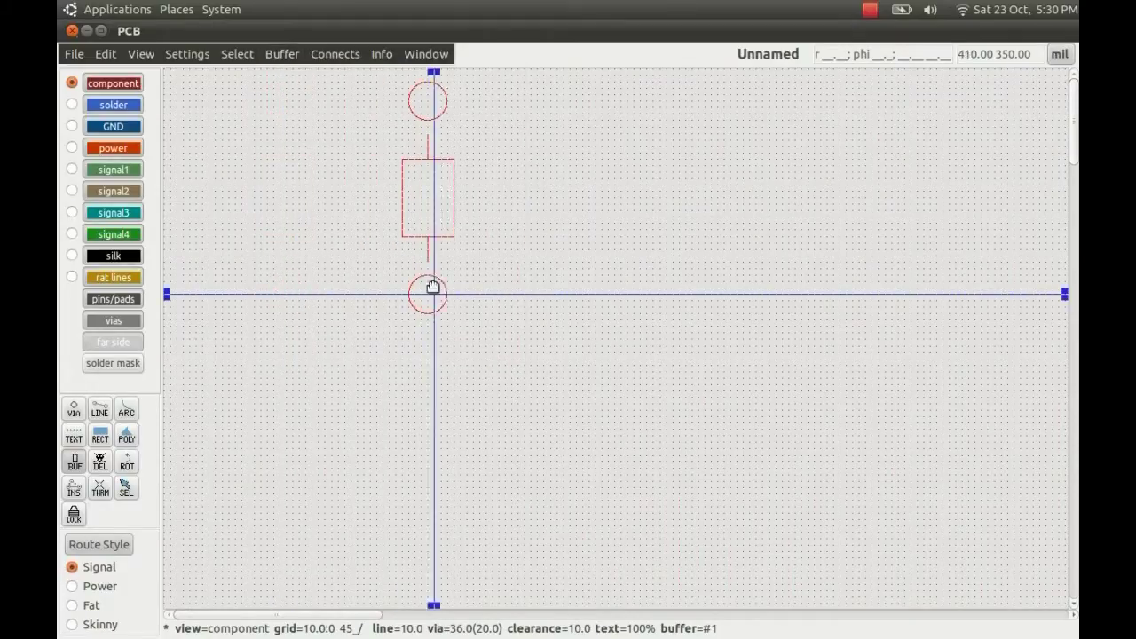
click(409, 399)
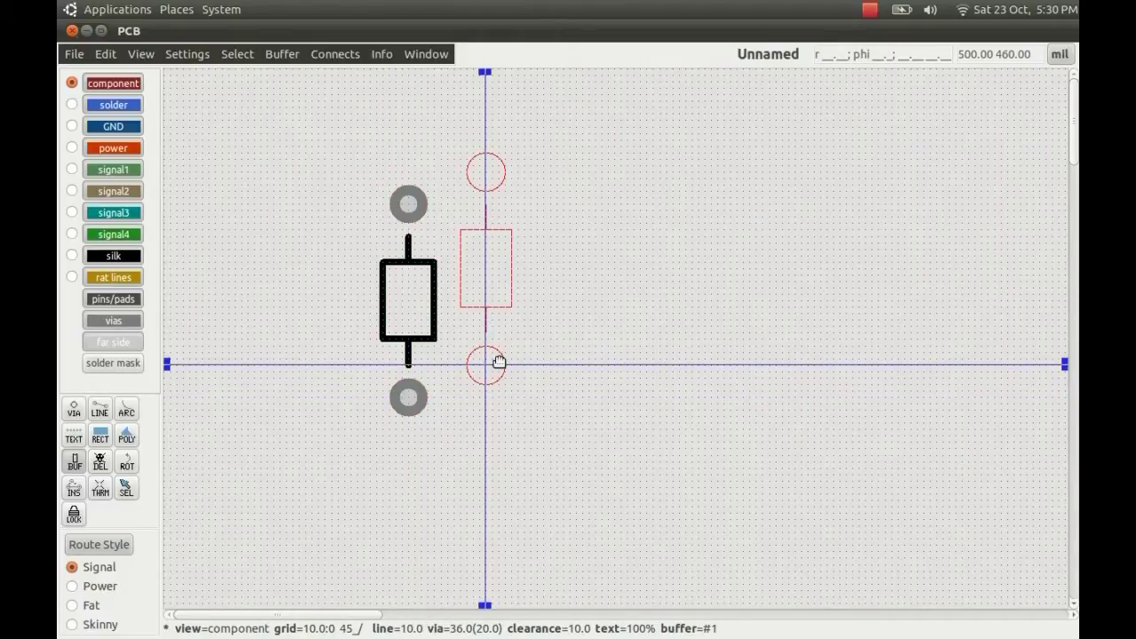
key(Escape)
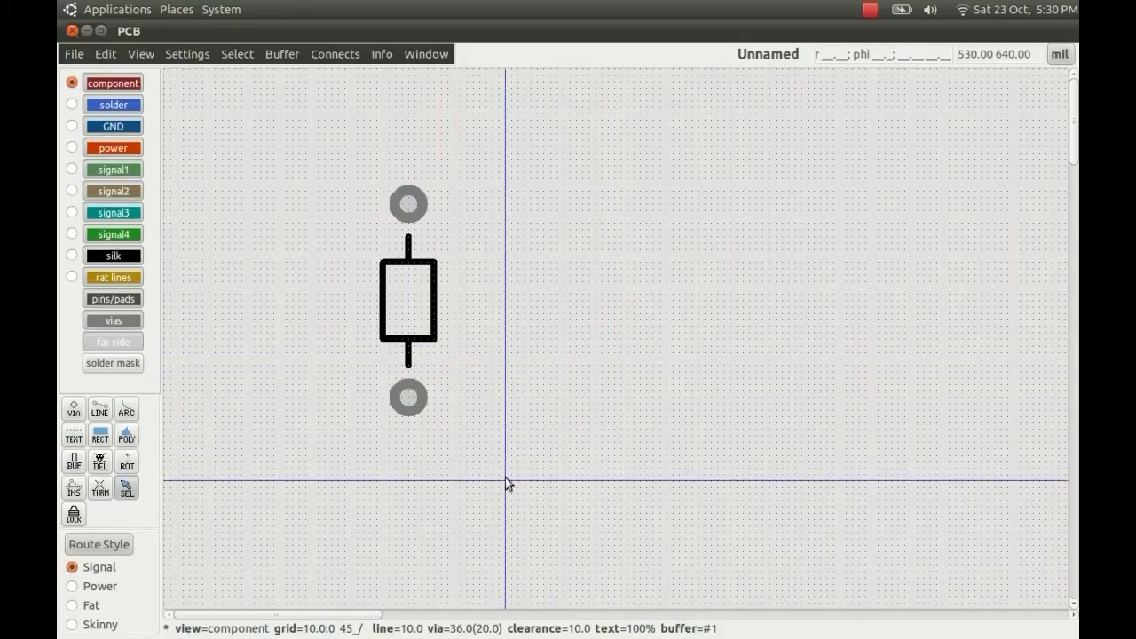
- Make silk the active layer and delete the resistor's silk outline, leaving only the two pads
click(134, 259)
click(135, 263)
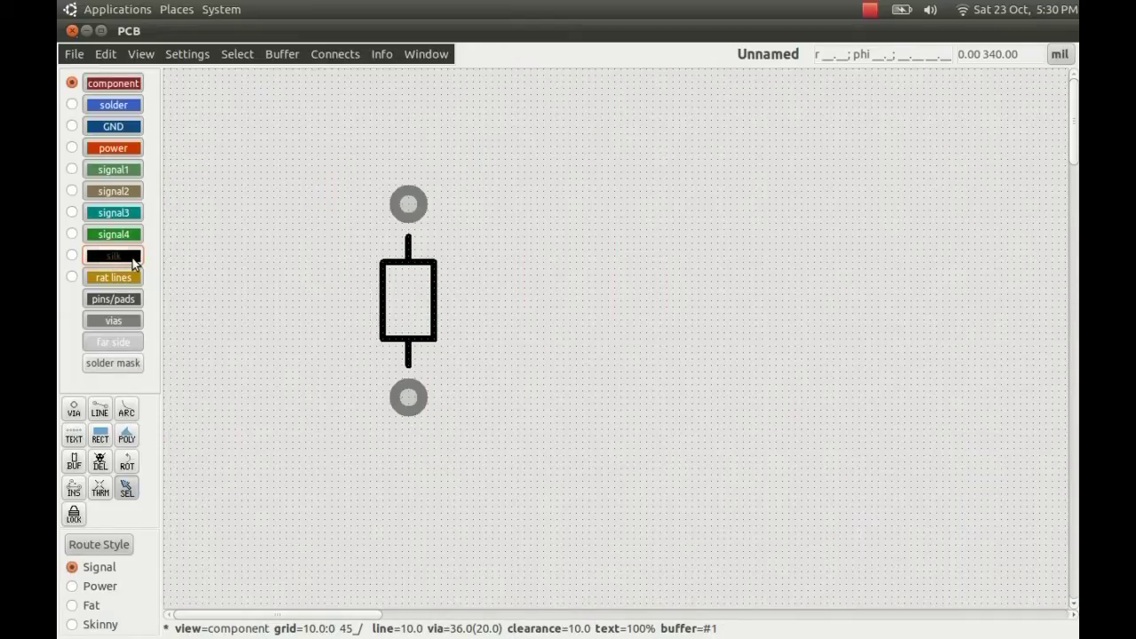
click(122, 322)
click(122, 321)
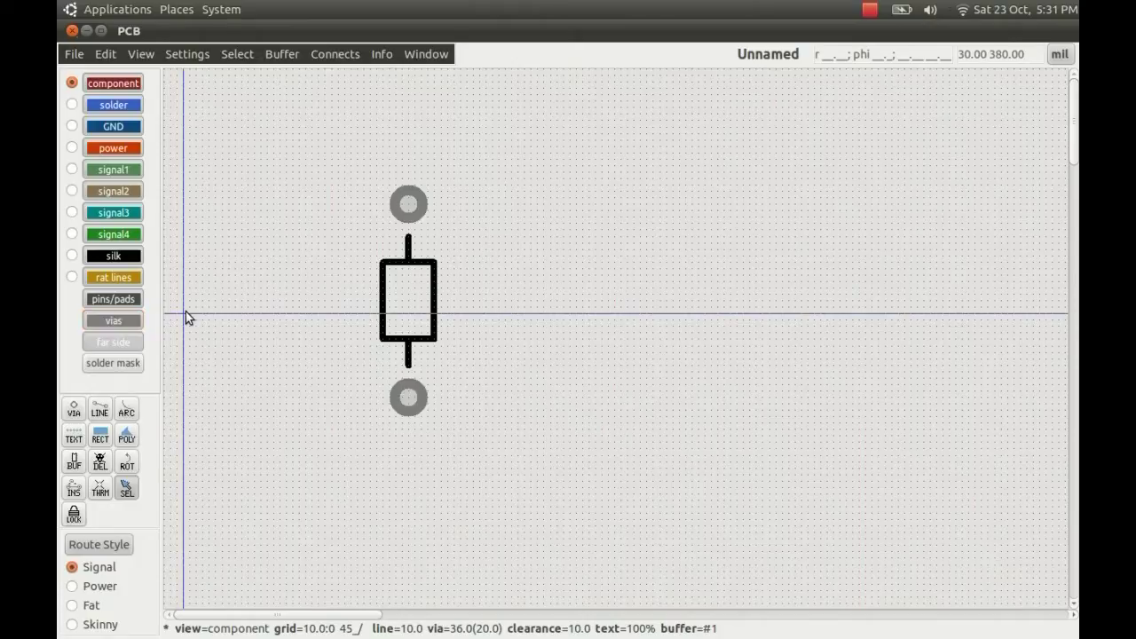
click(72, 256)
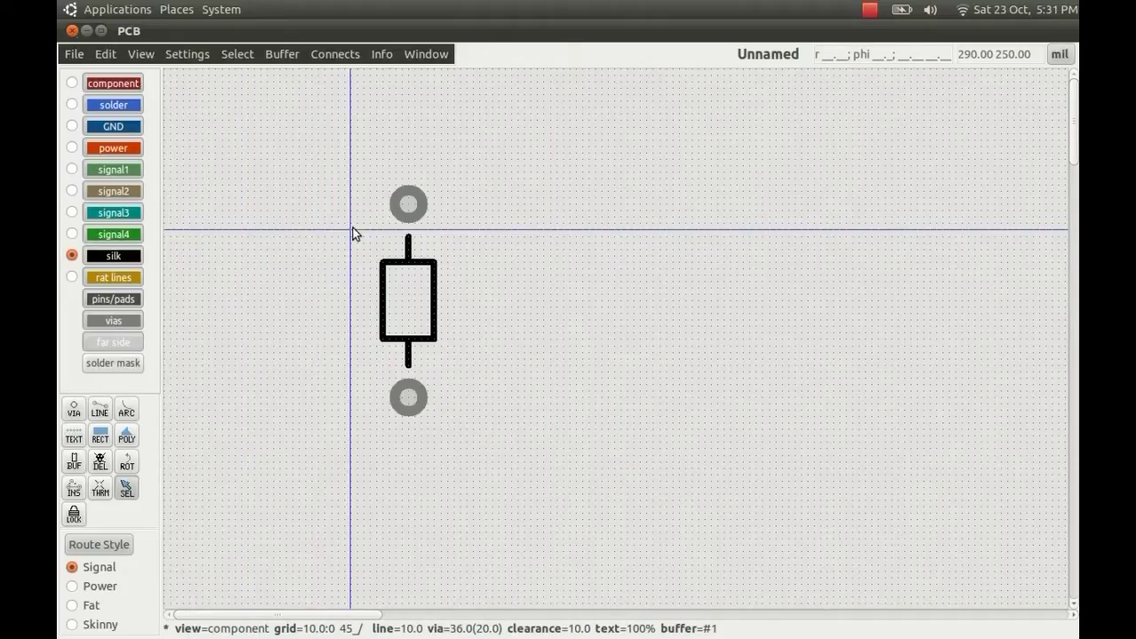
drag(353, 231, 469, 371)
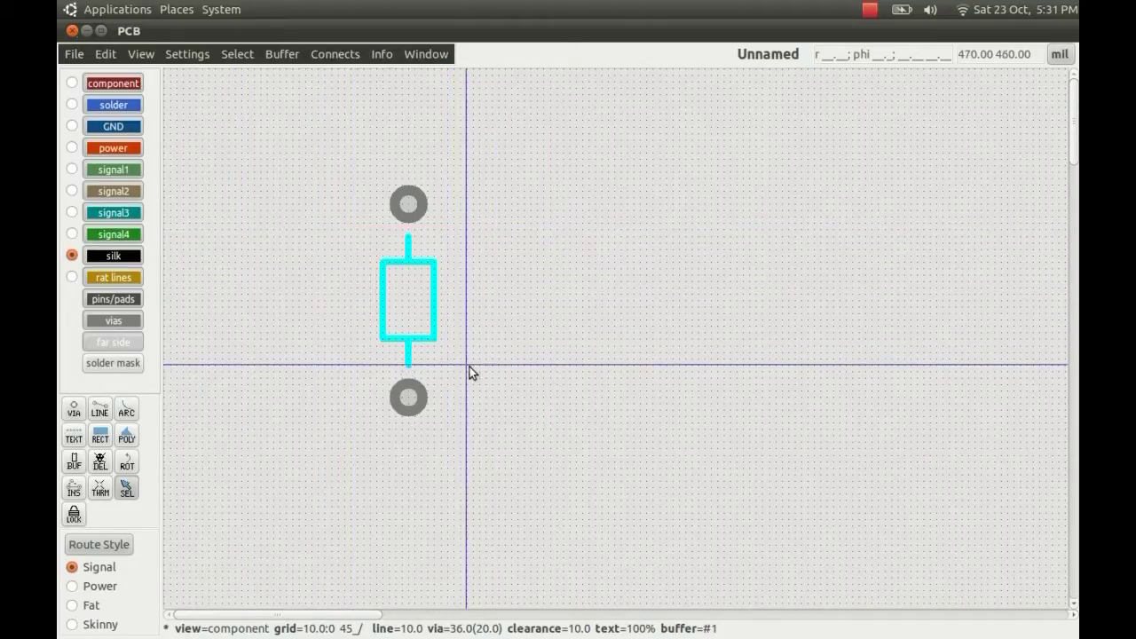
key(Delete)
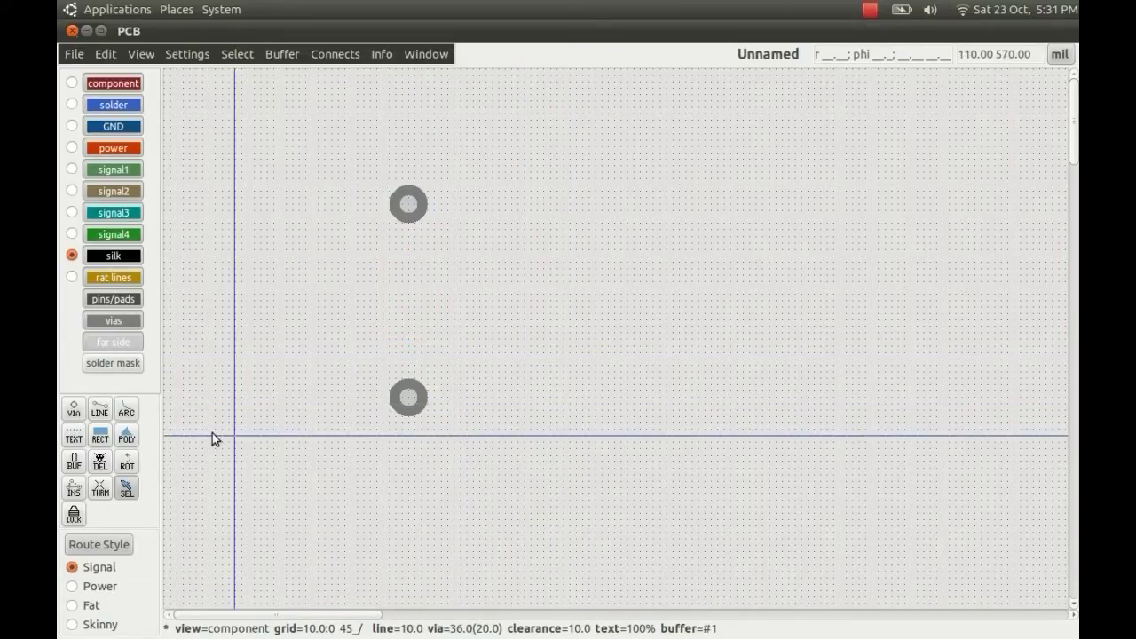
- Draw a + sign in silk beside the upper pad and lengthen its horizontal stroke
click(100, 410)
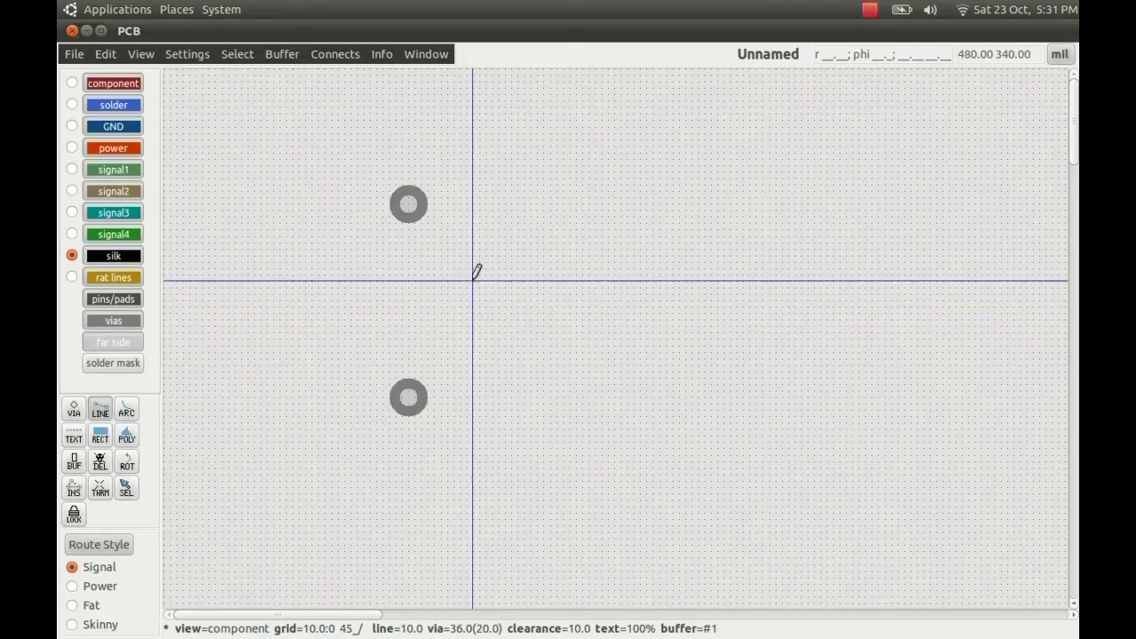
click(447, 203)
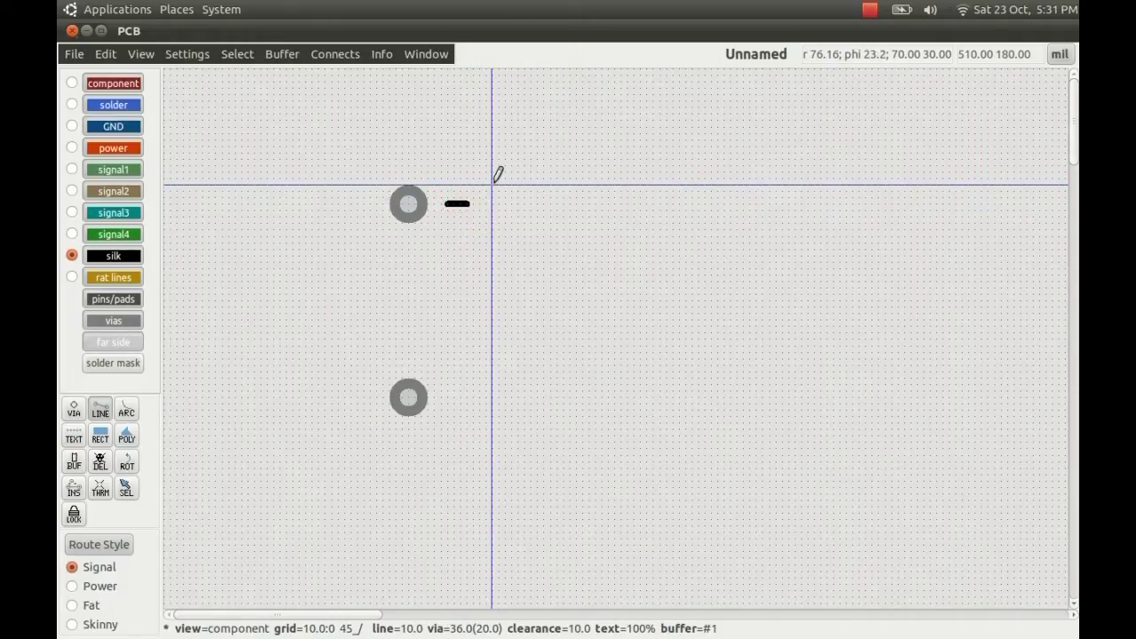
key(Escape)
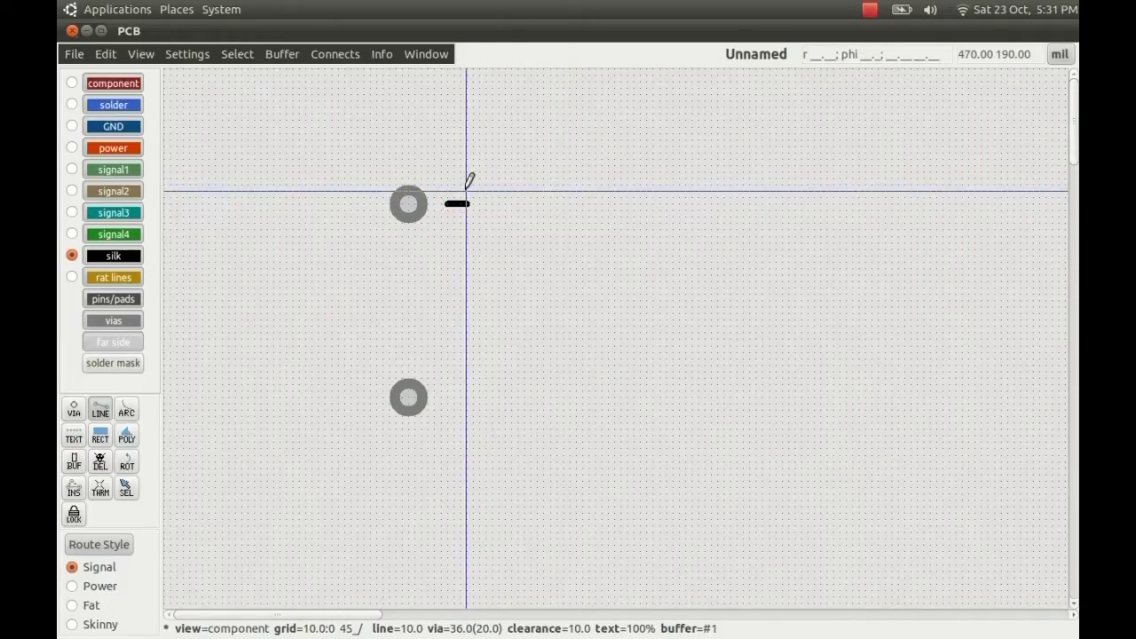
click(460, 184)
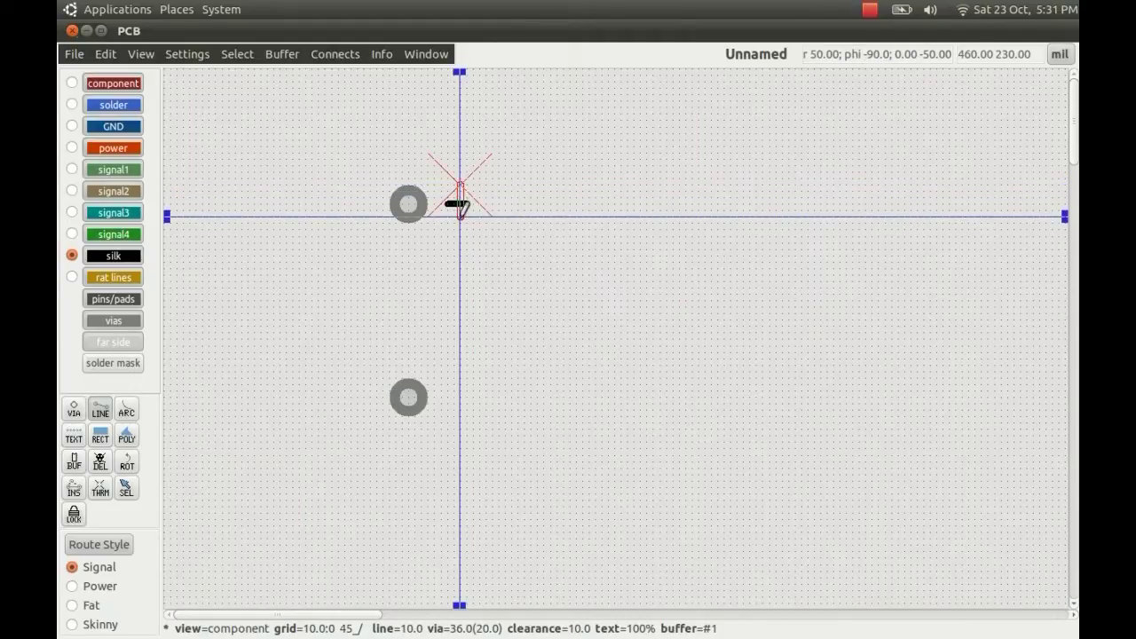
click(460, 216)
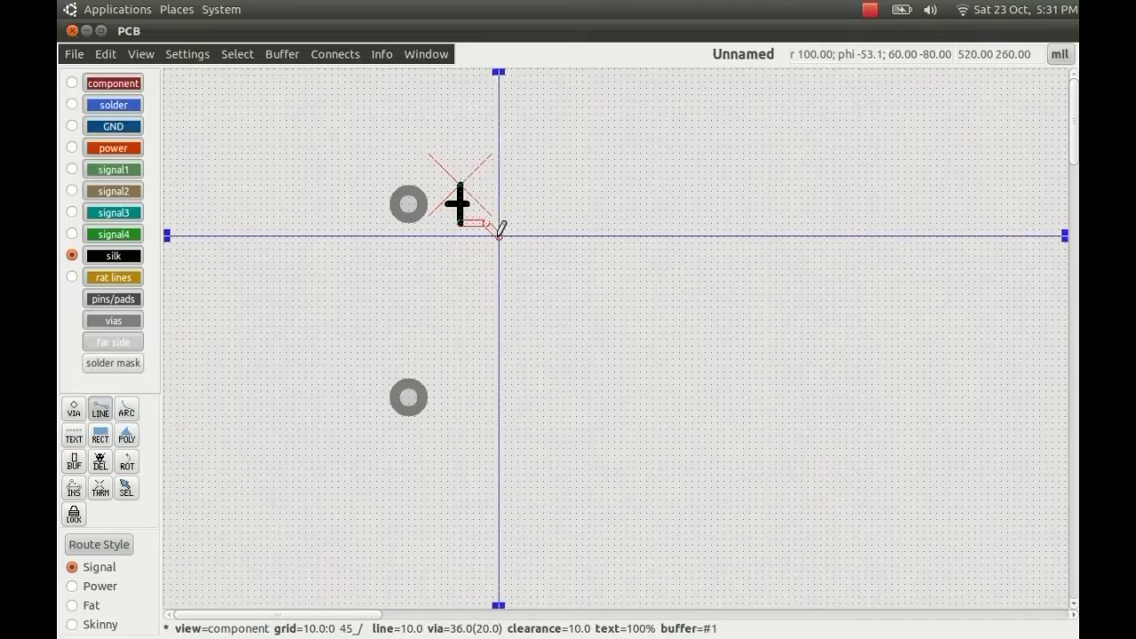
key(Escape)
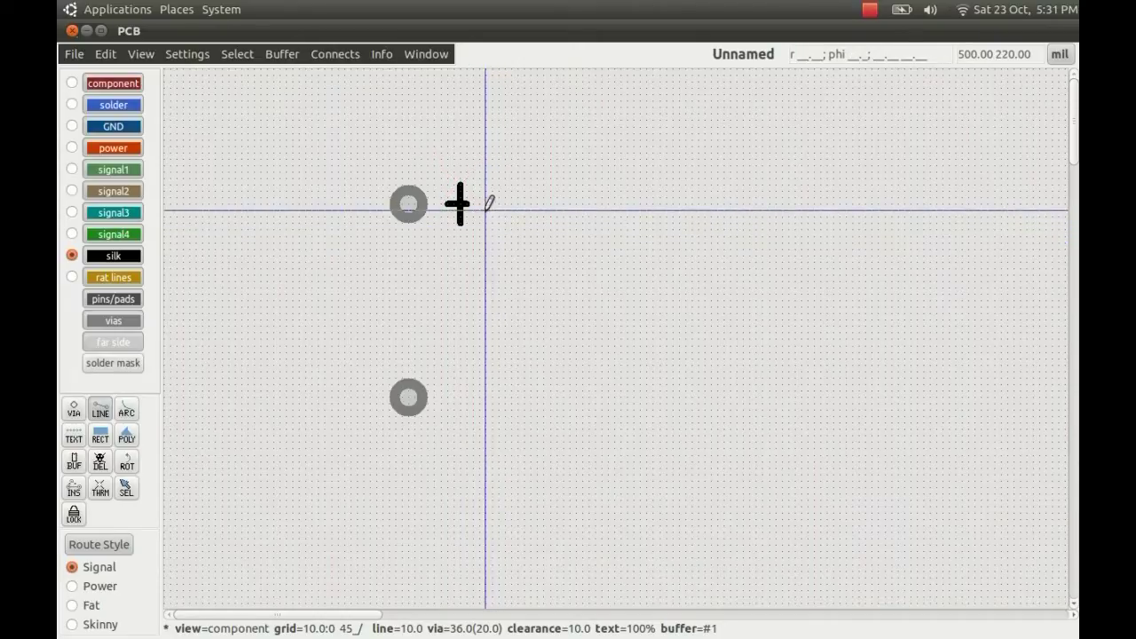
key(Escape)
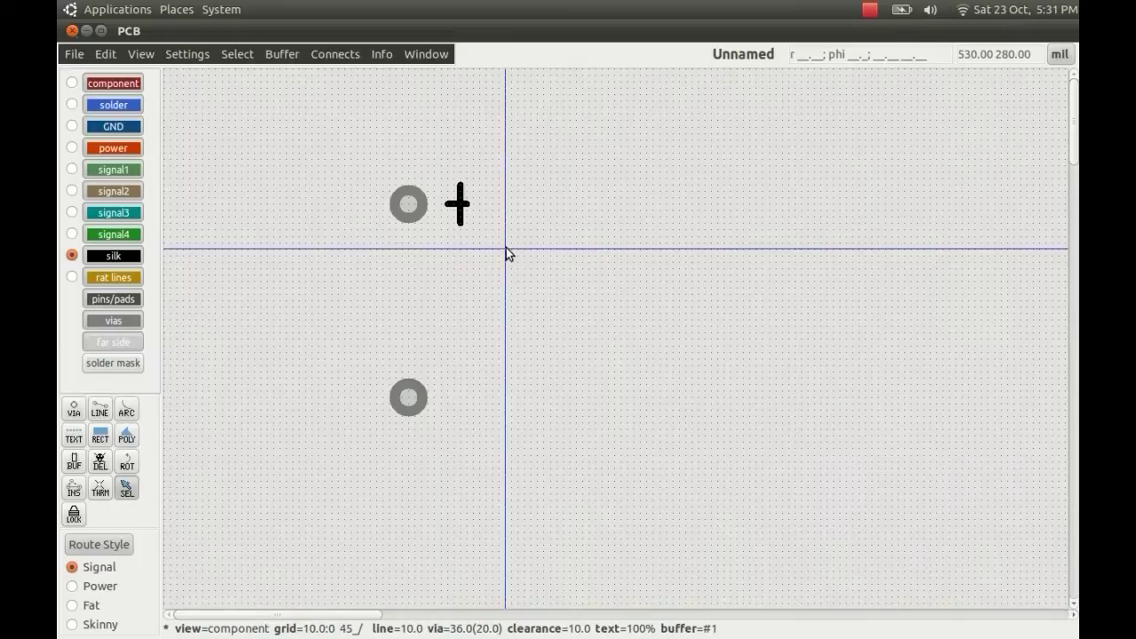
mouse_move(473, 205)
mouse_down()
mouse_move(460, 190)
mouse_move(460, 220)
mouse_up()
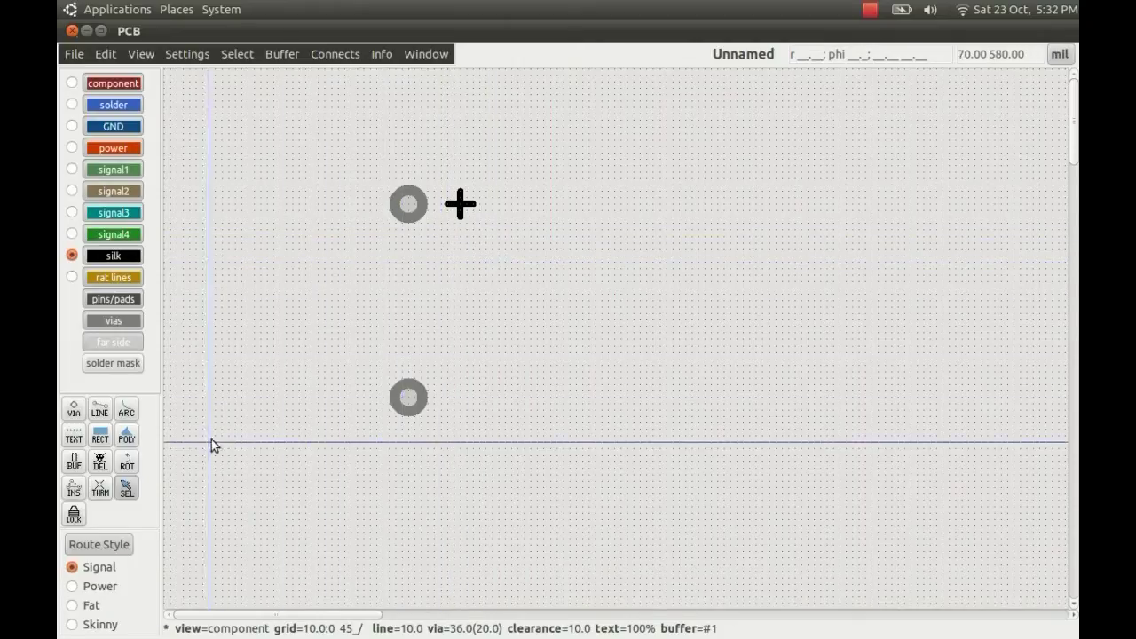
- Draw a short horizontal silk line beside the lower pad as the − mark
click(99, 410)
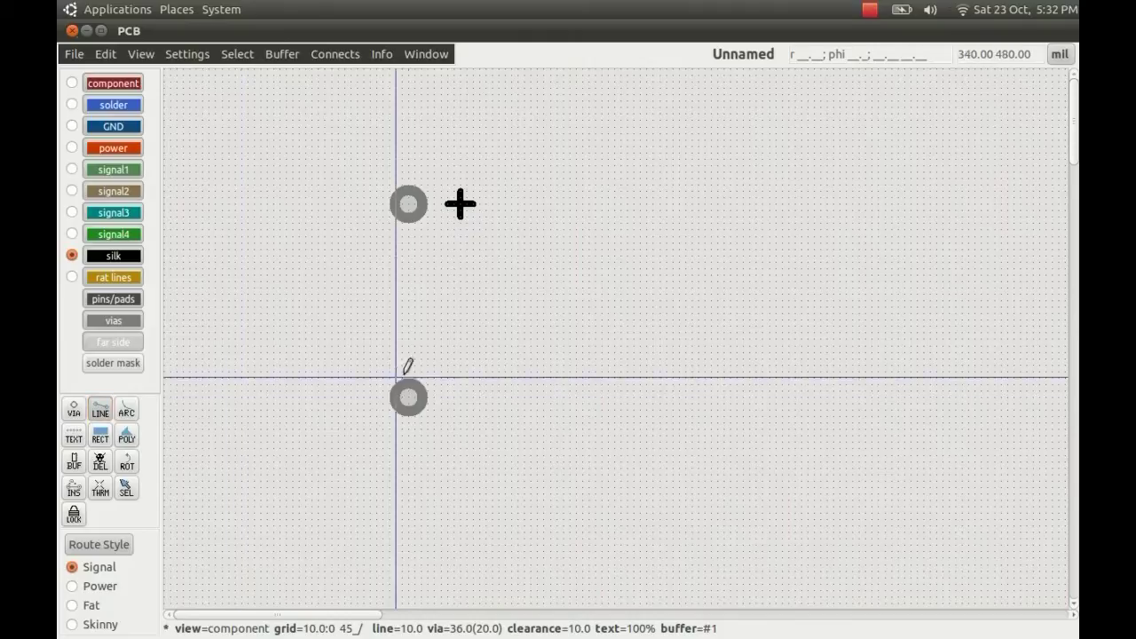
click(447, 396)
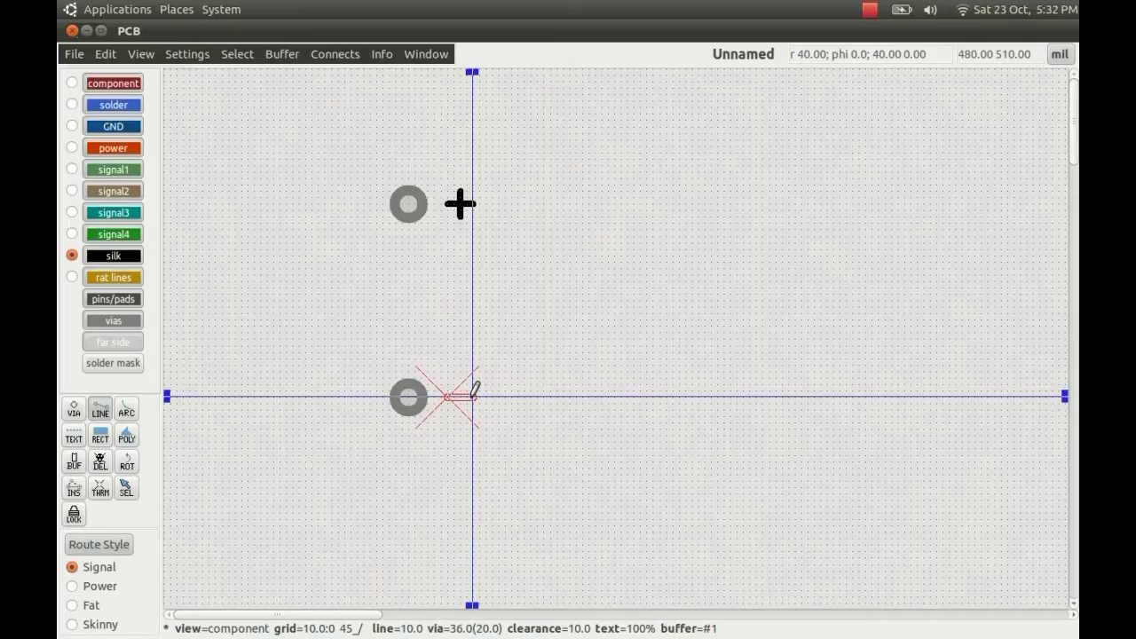
click(472, 396)
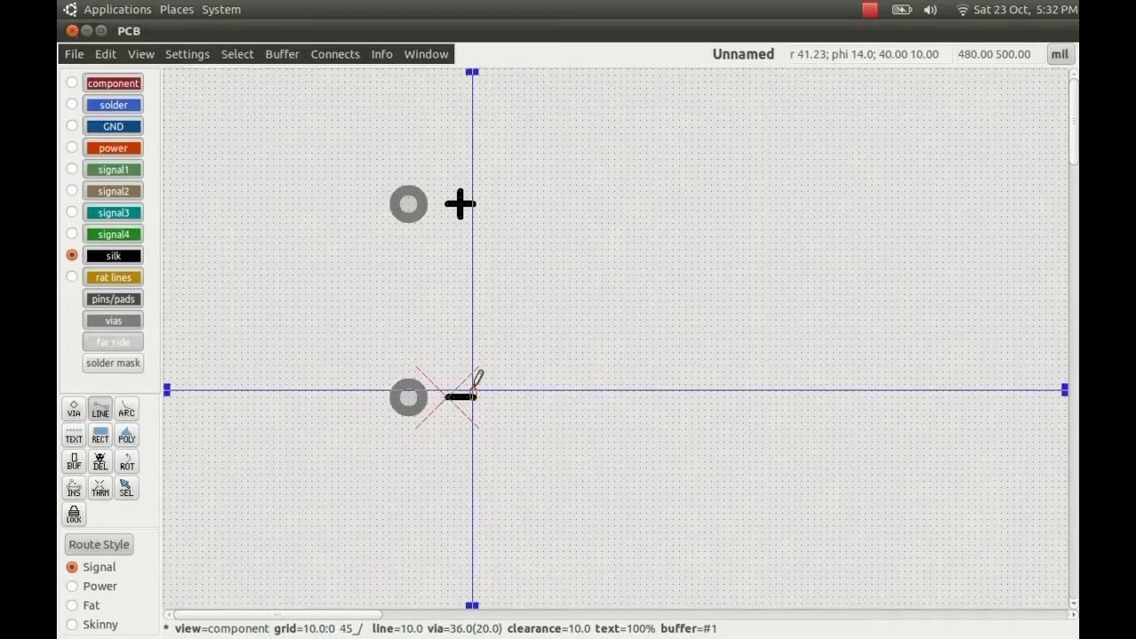
key(Escape)
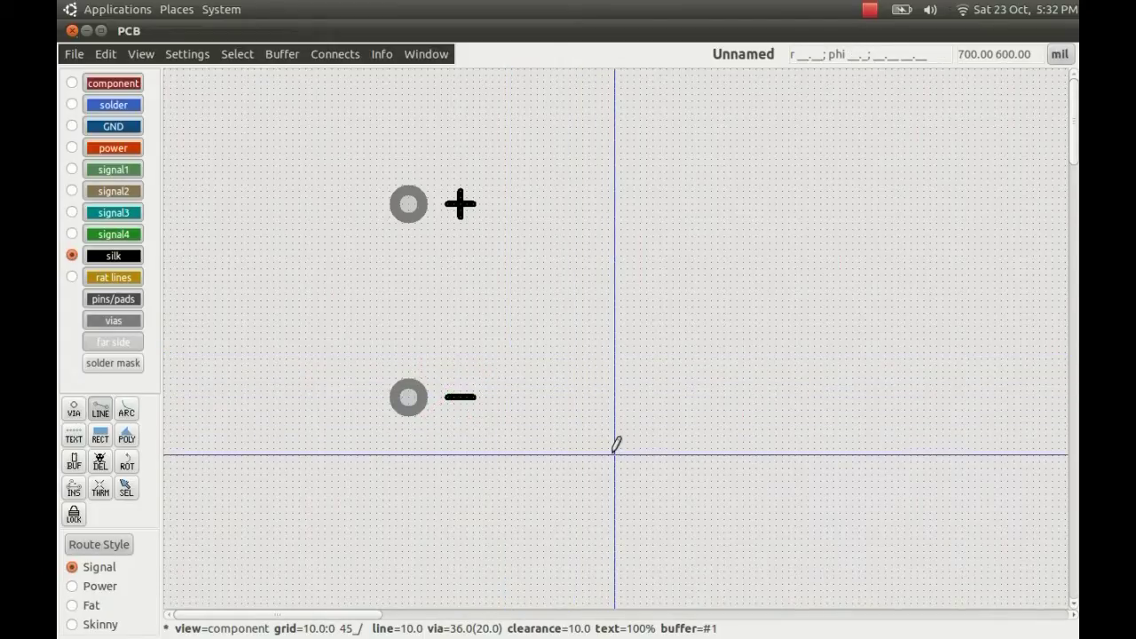
key(Escape)
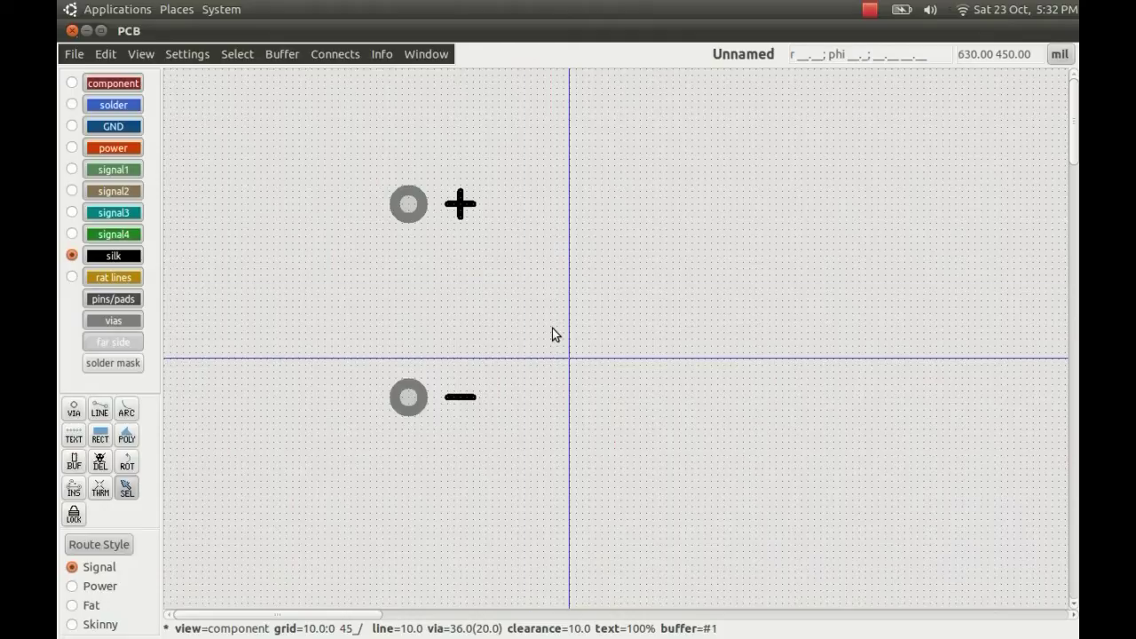
- Give the upper pad the name '1' and the lower pad the name '2' via the N prompt
click(408, 205)
key(n)
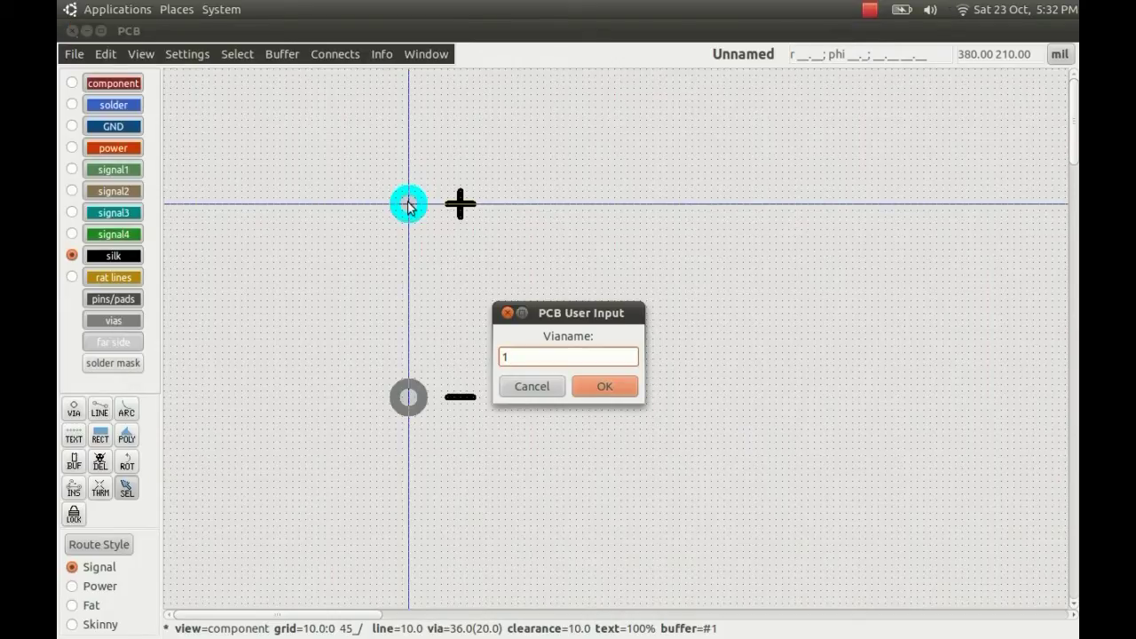
key(Return)
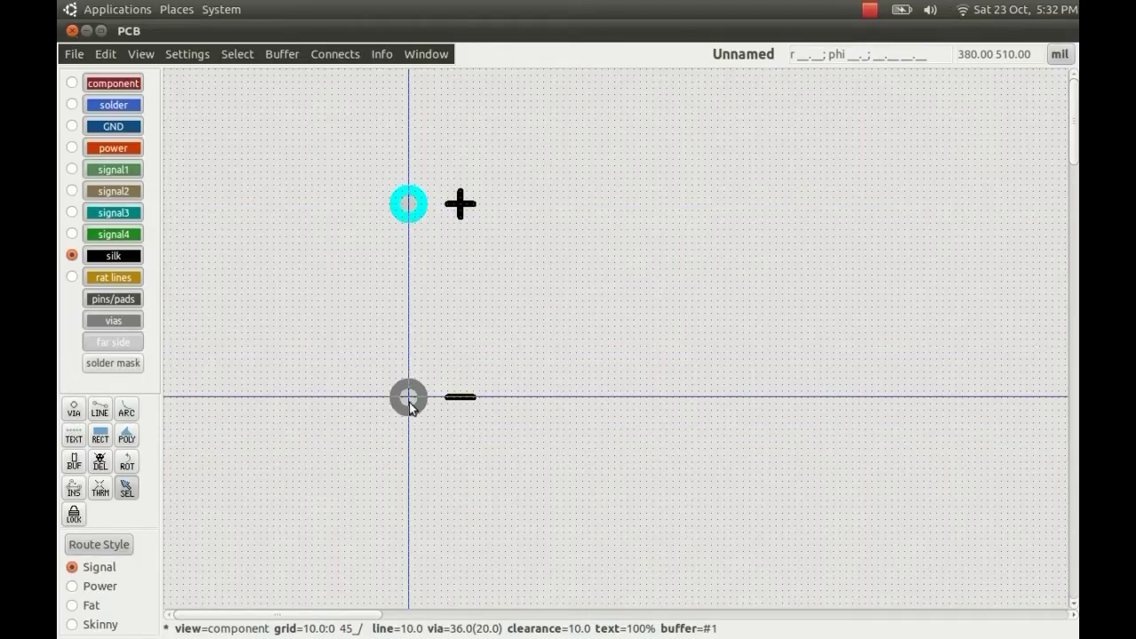
click(408, 399)
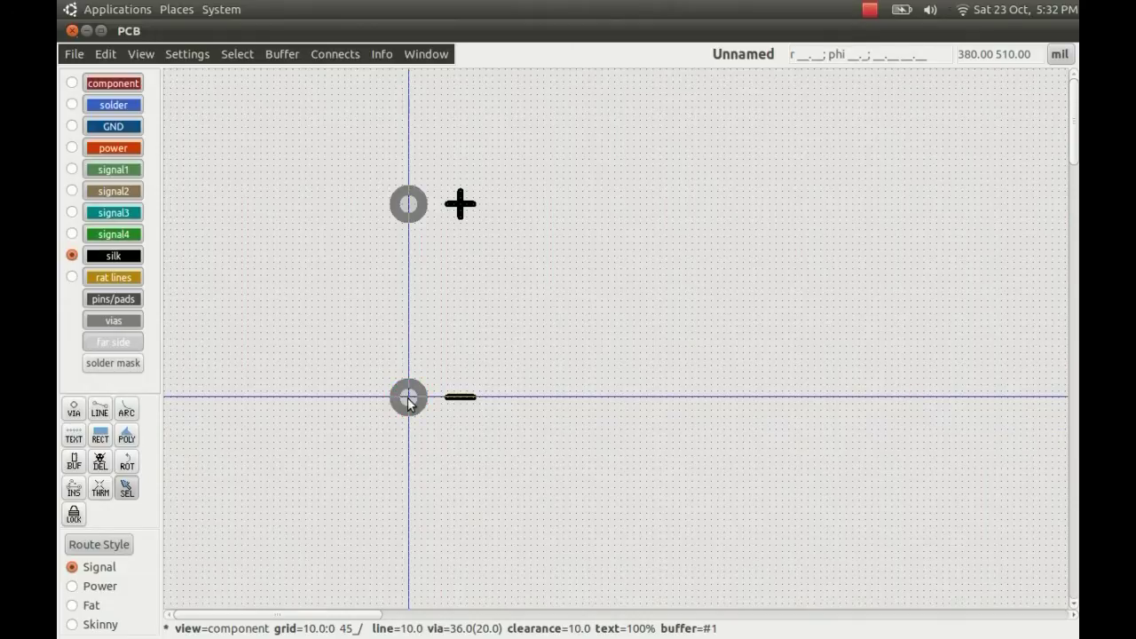
key(n)
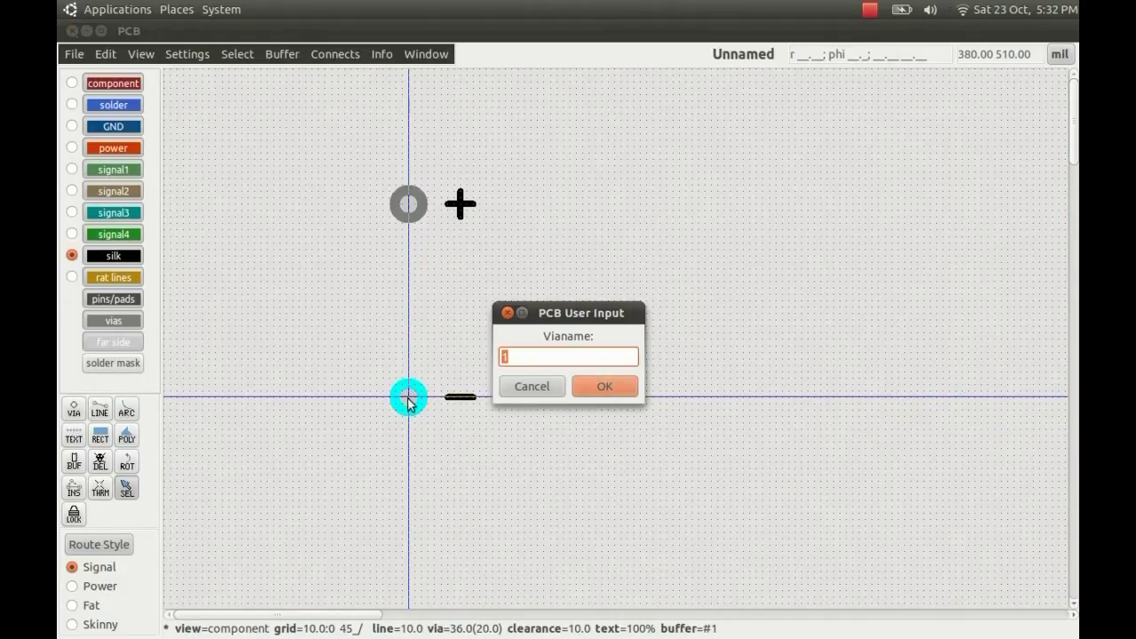
key(Return)
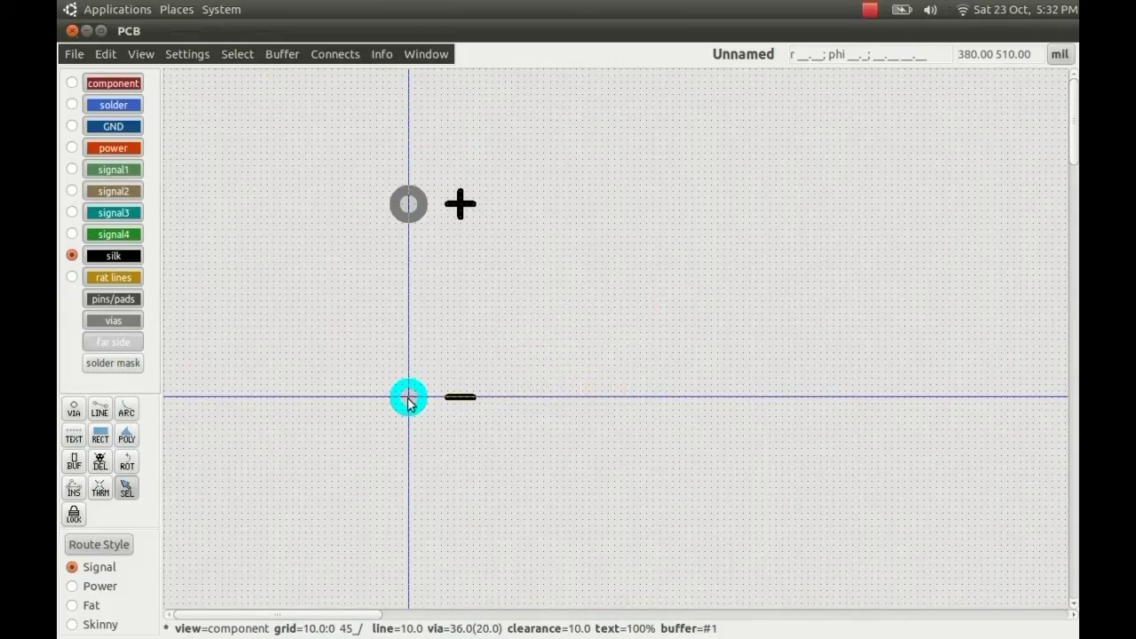
- Convert both pads and their + and − marks into one element, marked at the + pad
click(549, 276)
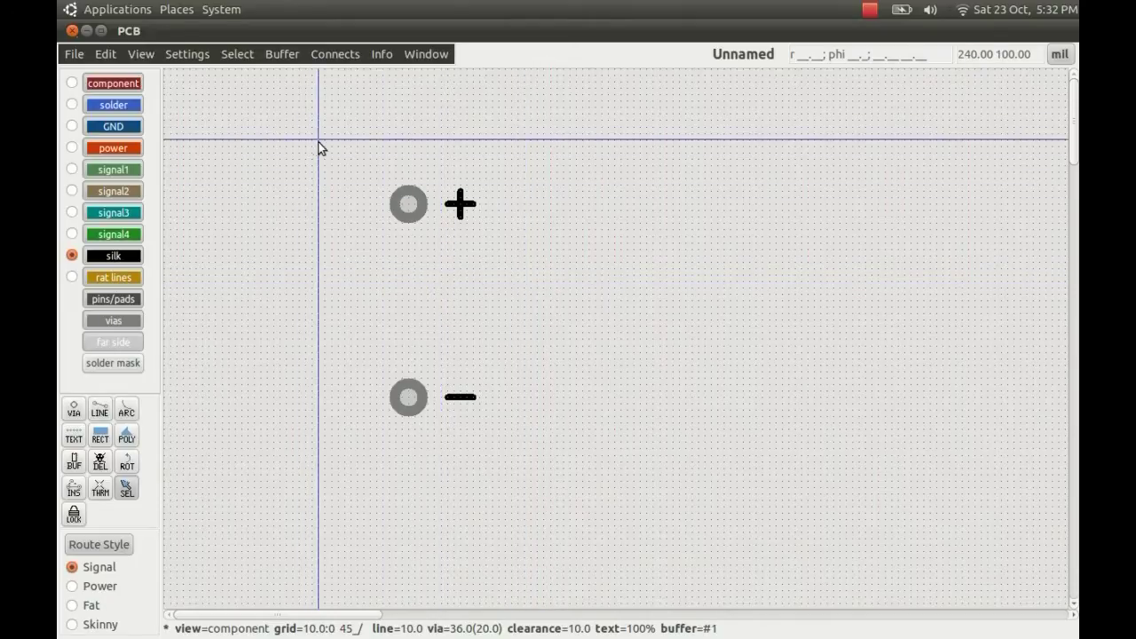
drag(319, 141, 570, 500)
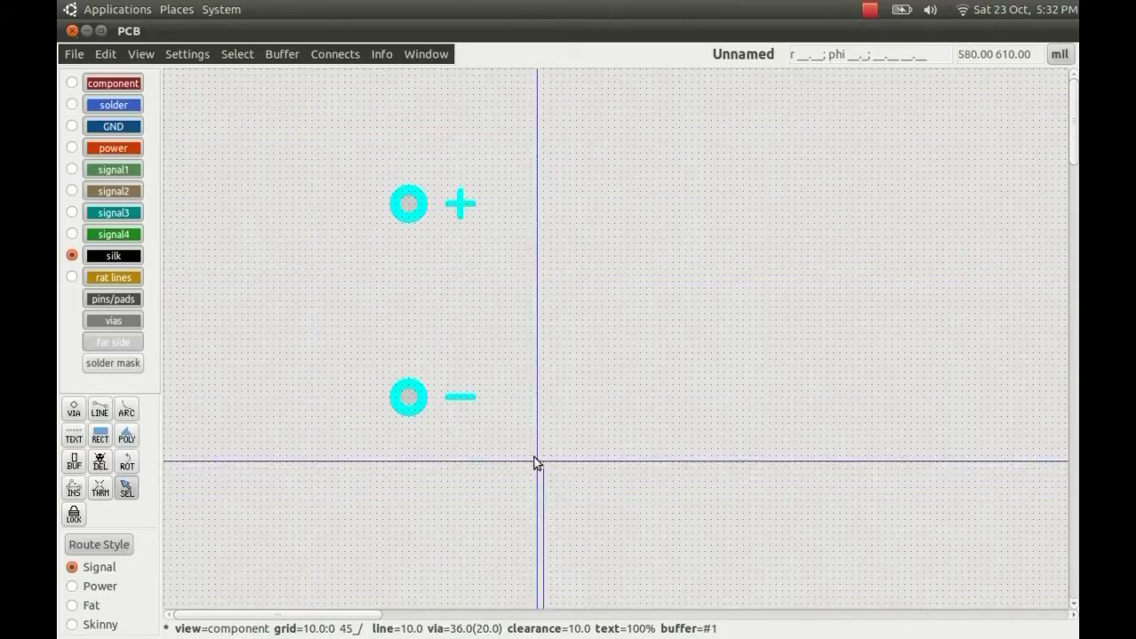
click(238, 54)
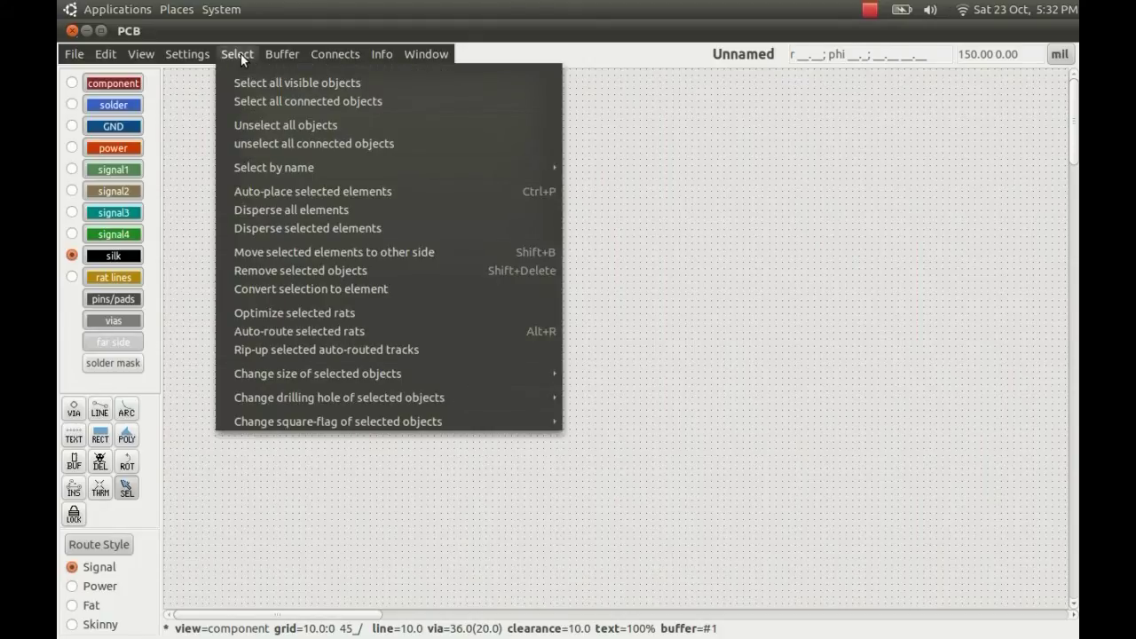
click(294, 290)
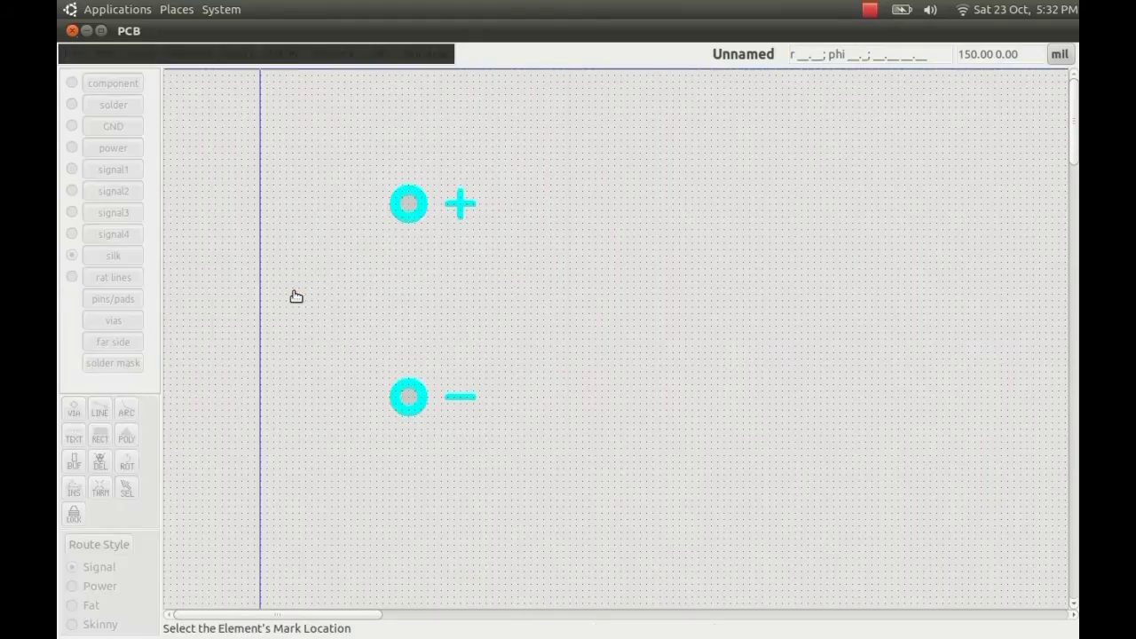
click(410, 207)
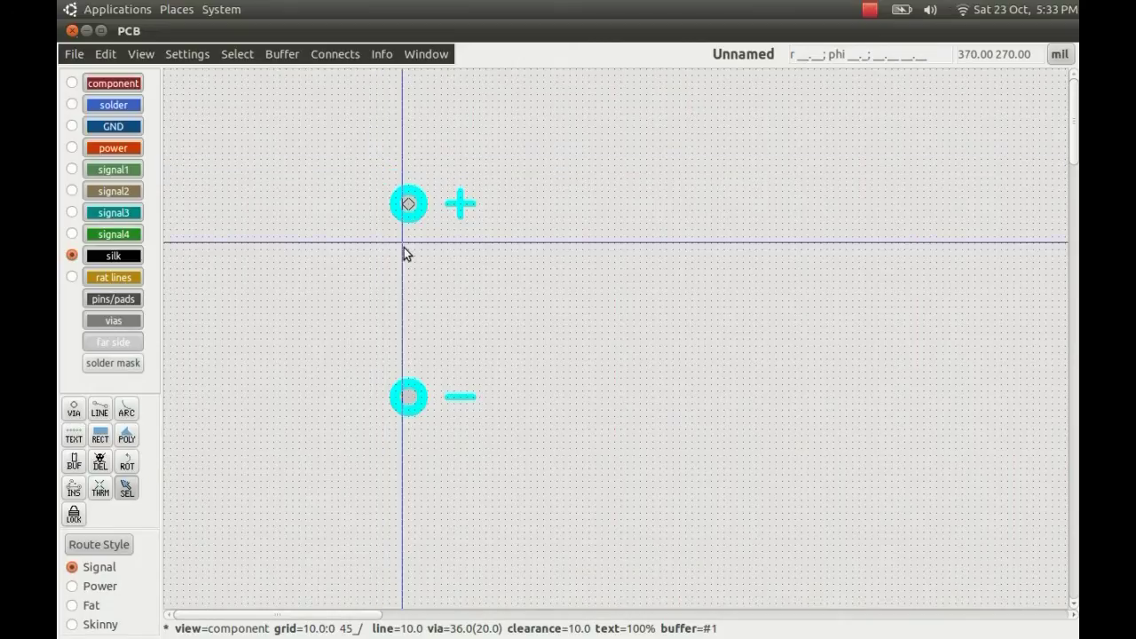
- Cut the new element into the paste buffer, referenced at the upper pad
click(284, 54)
click(294, 81)
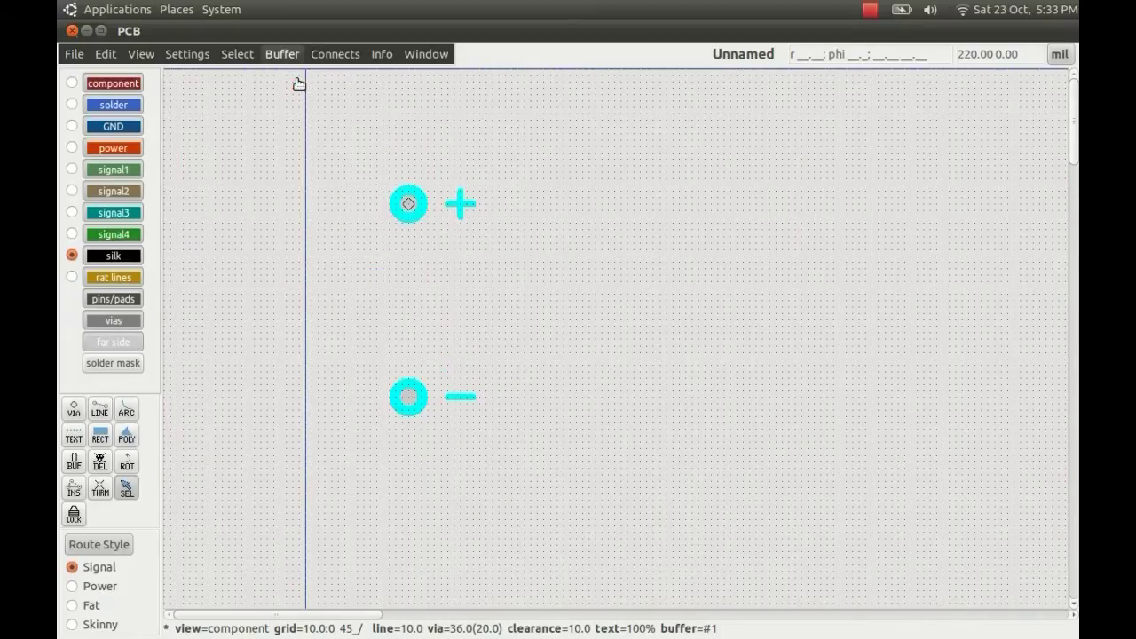
click(410, 206)
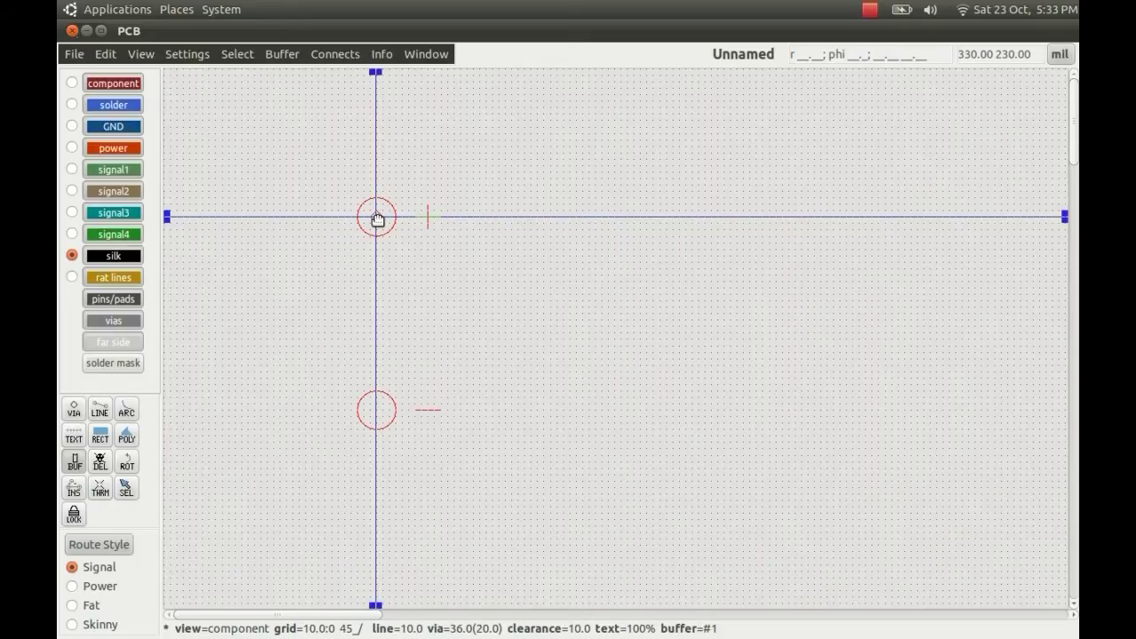
- Save the buffer element to the Desktop as 'test', then cancel placement
click(288, 54)
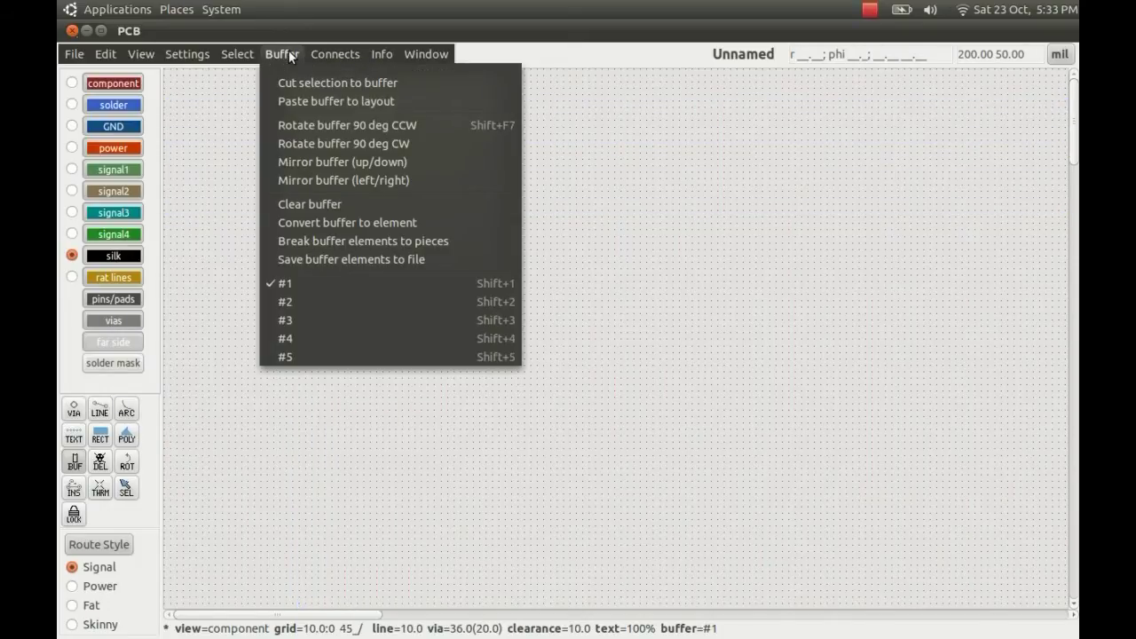
click(360, 257)
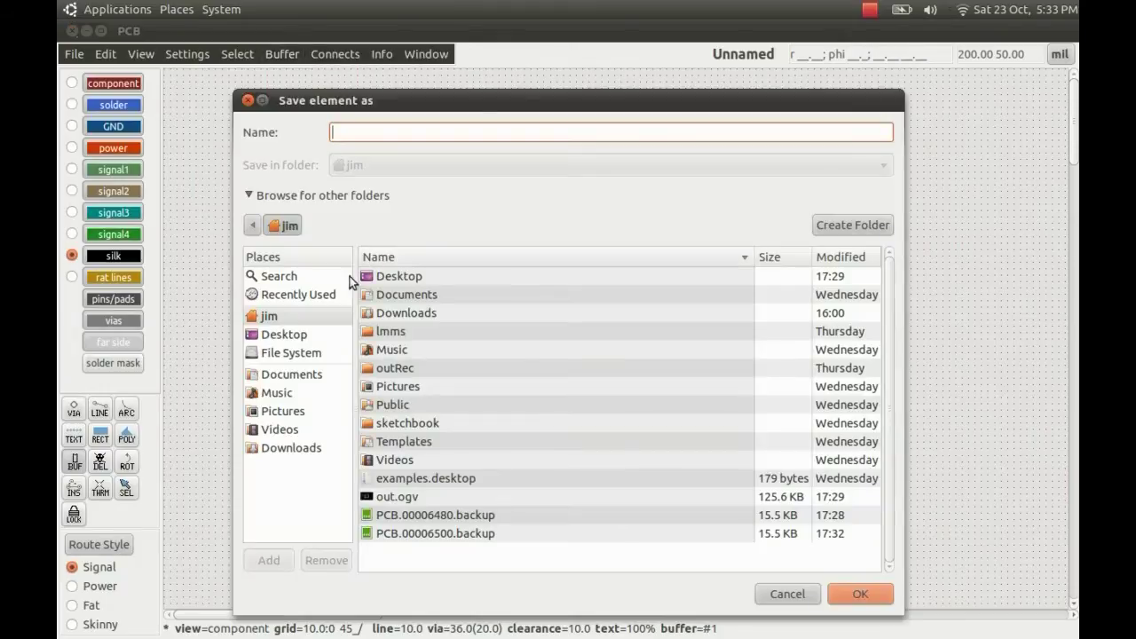
click(284, 335)
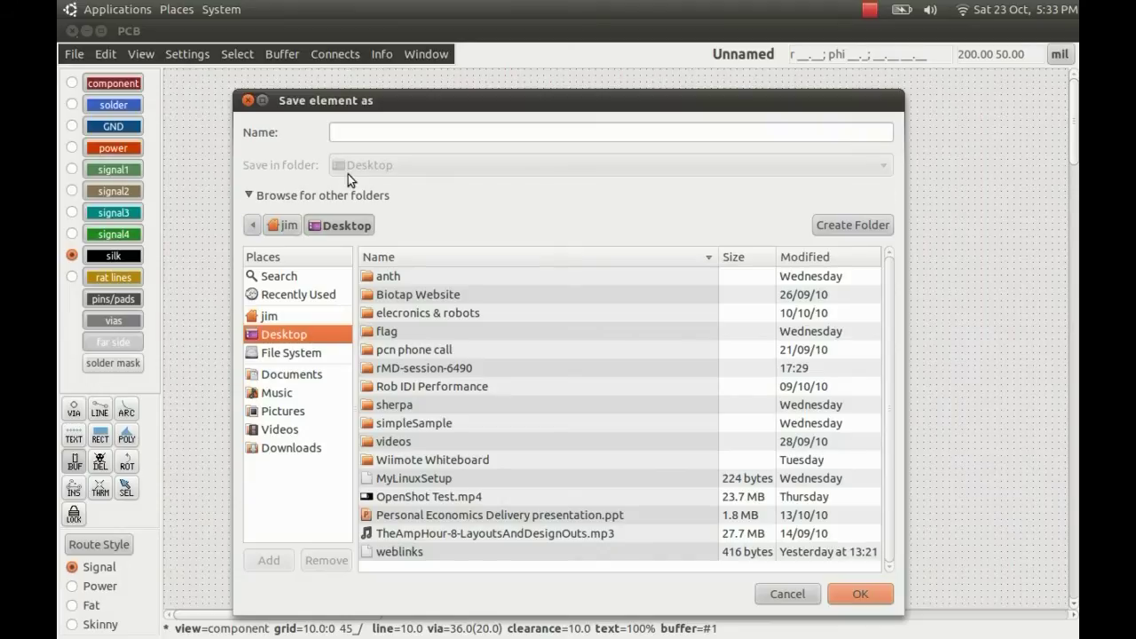
click(389, 132)
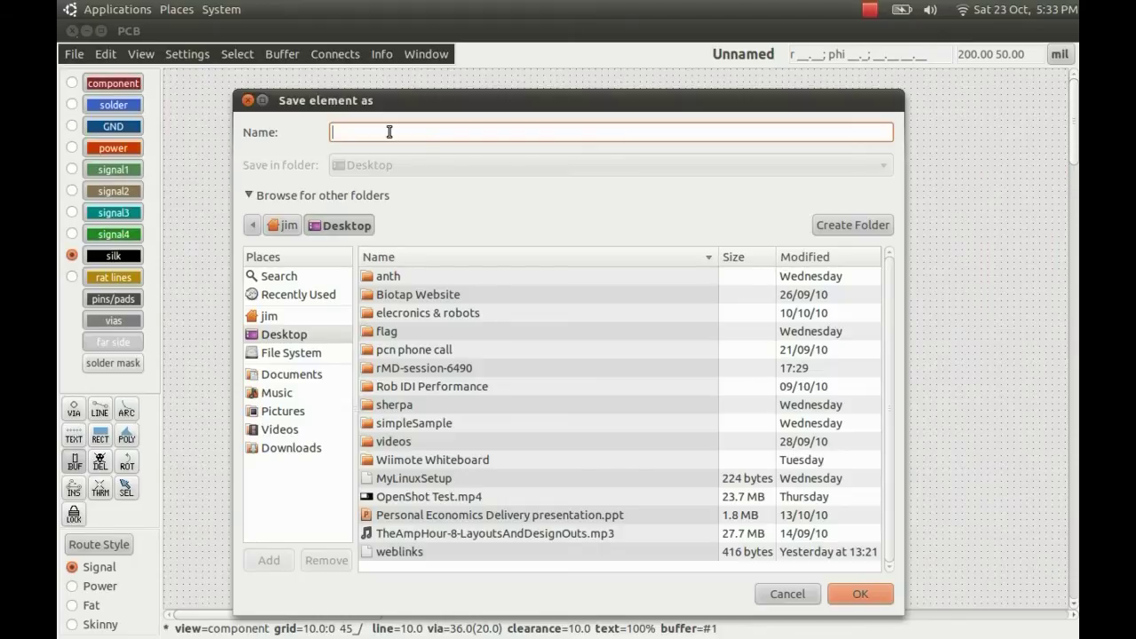
text(test)
key(Return)
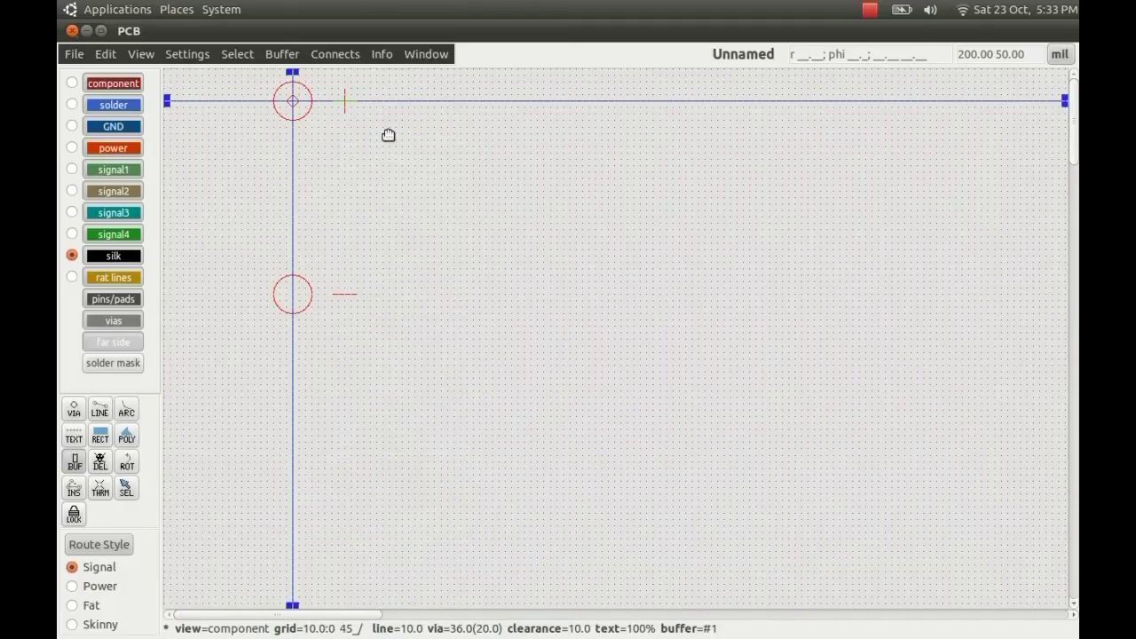
key(Escape)
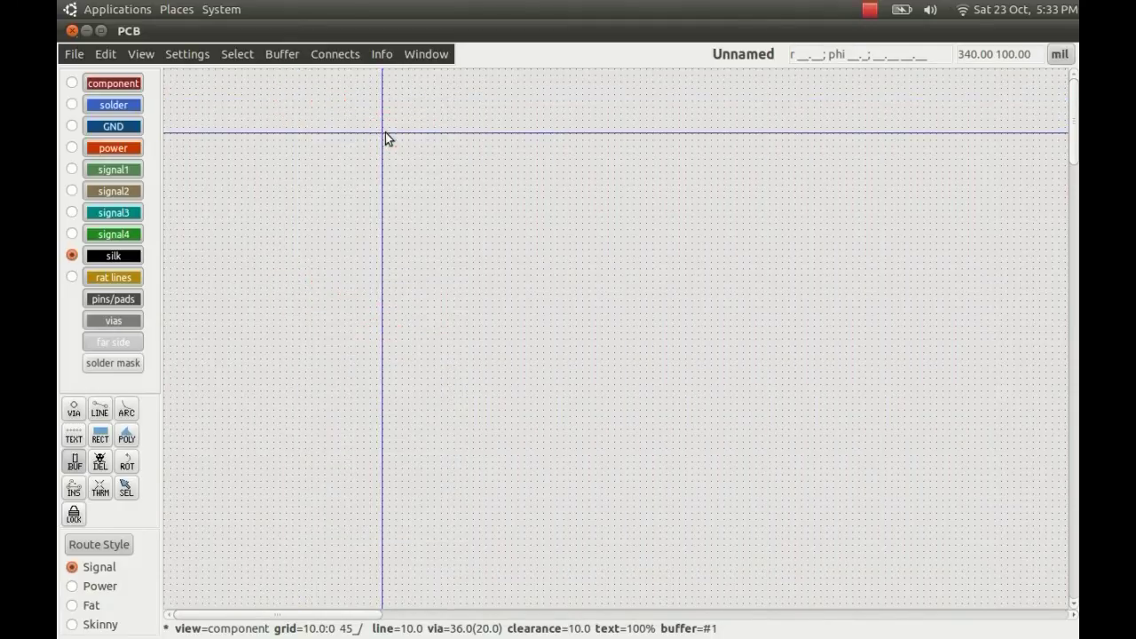
- Close PCB without saving the layout
click(72, 31)
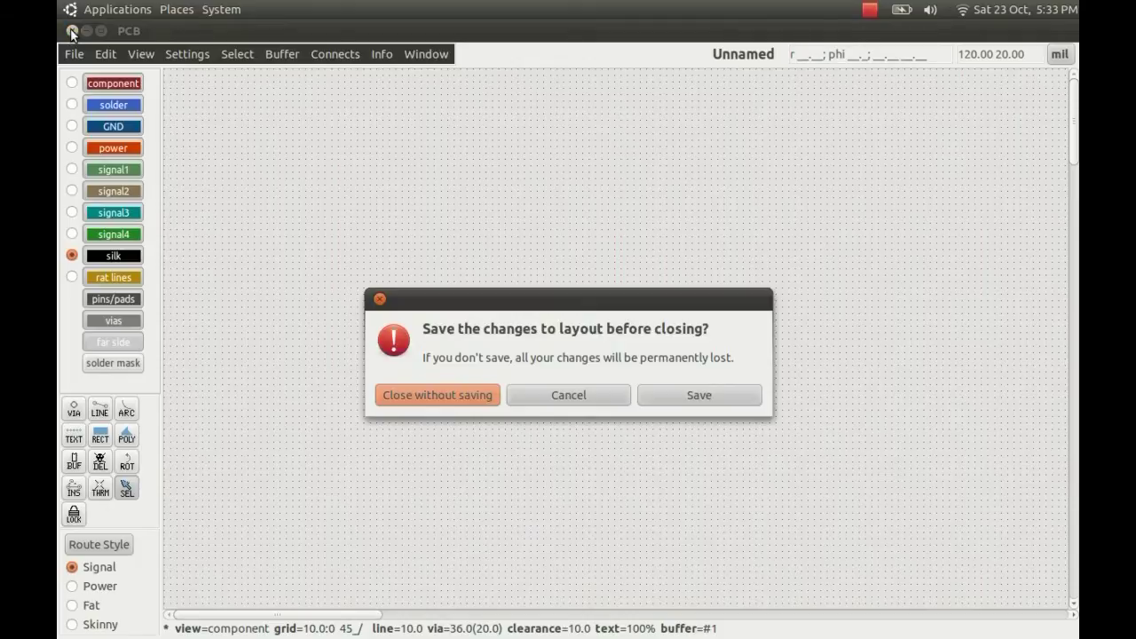
click(465, 398)
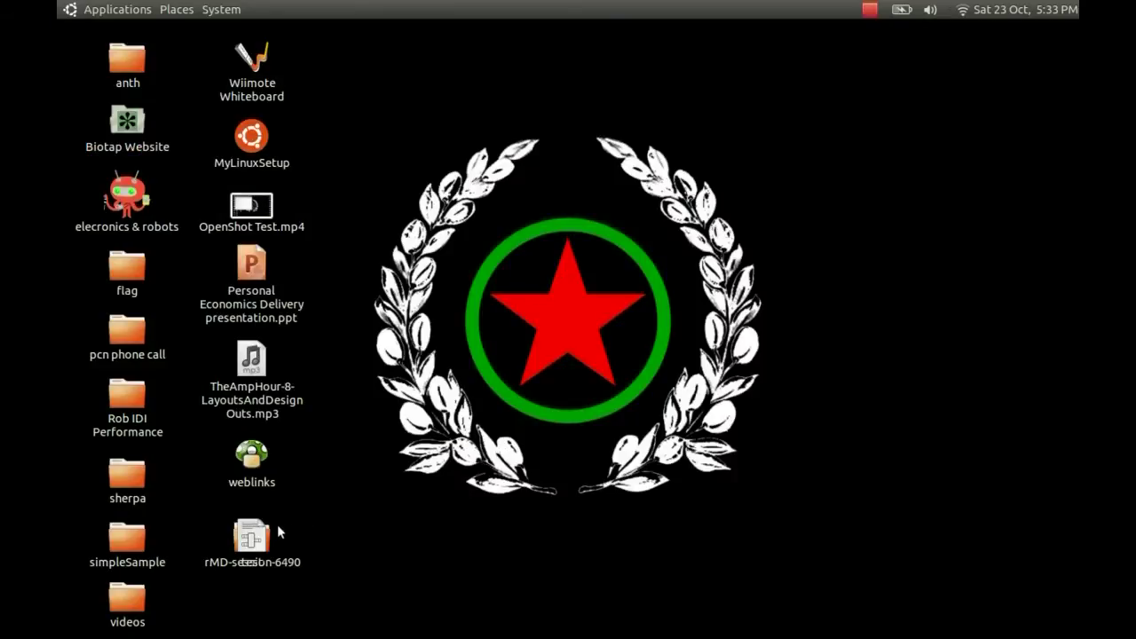
drag(252, 535, 563, 320)
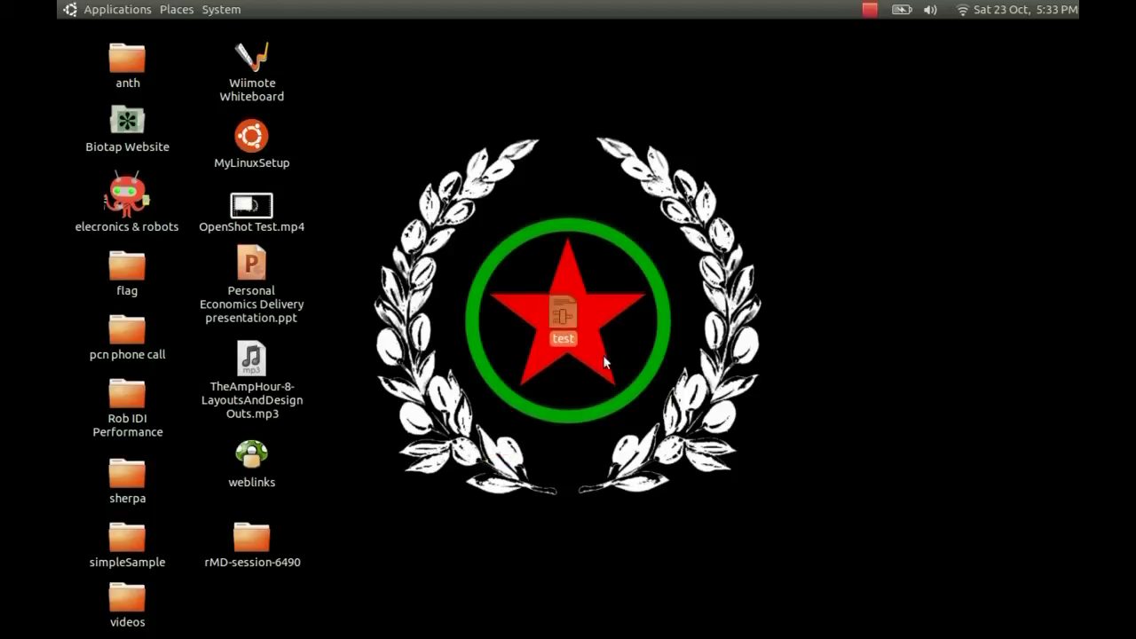
- Create a personal footprints folder on the desktop and move the test element file into it
right_click(634, 297)
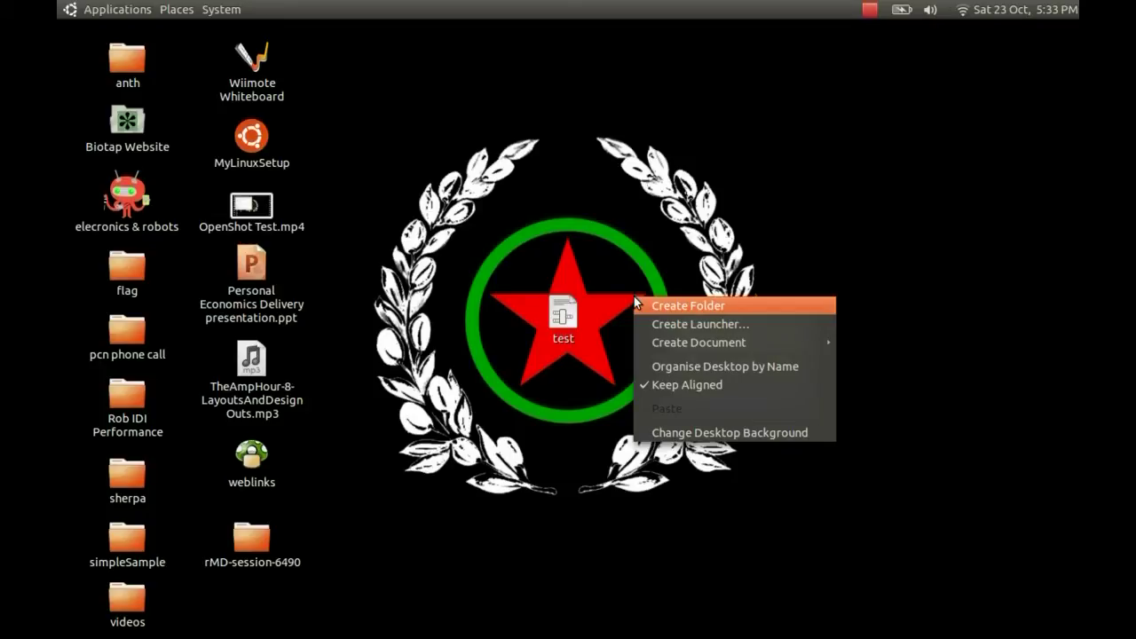
click(655, 300)
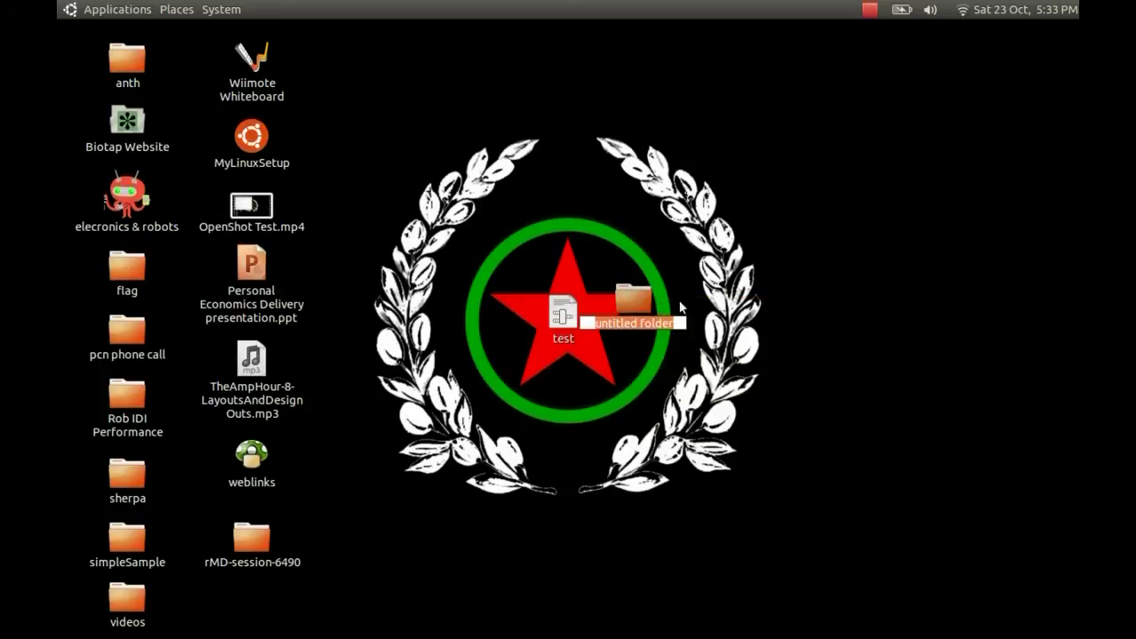
text(jim)
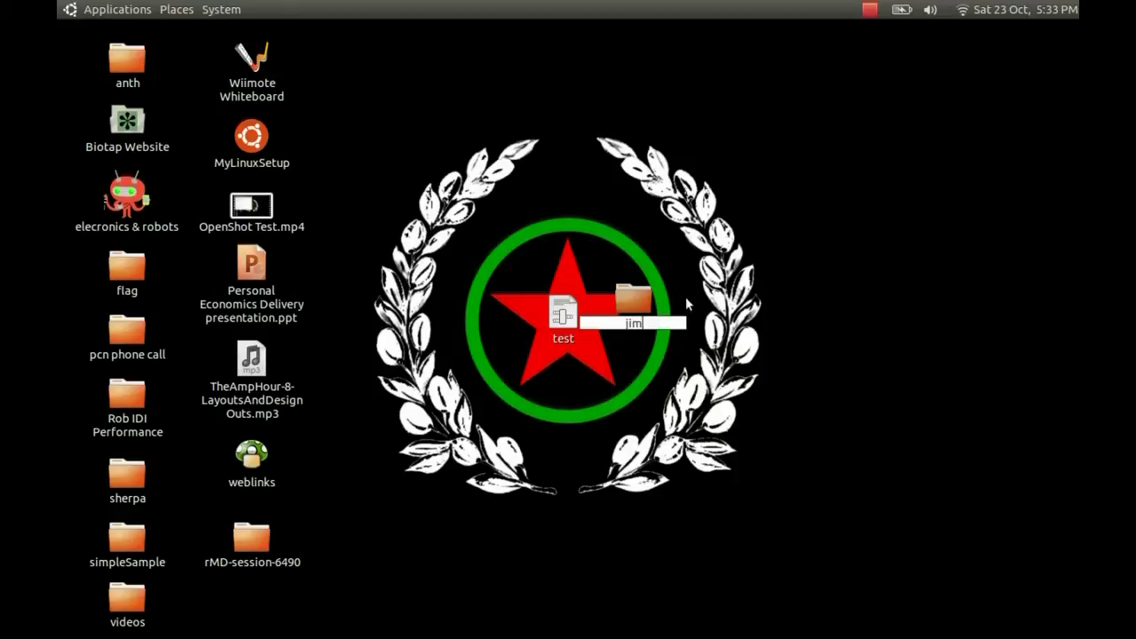
text('s footprints)
key(Escape)
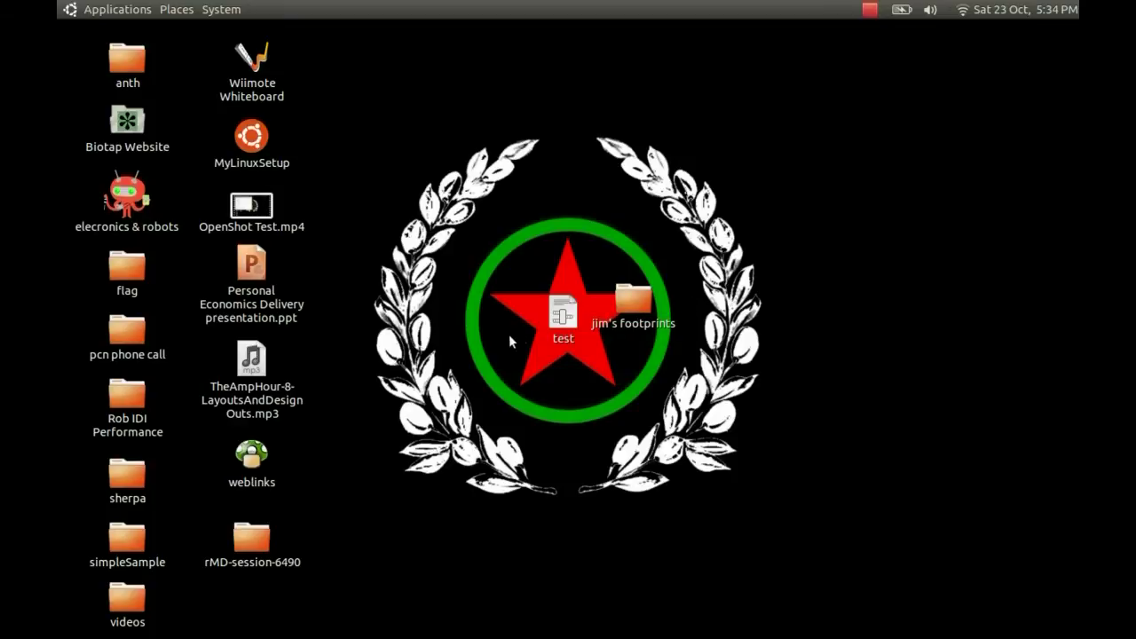
drag(559, 315, 608, 305)
- Search for files whose name contains 'pcb'
mouse_move(698, 633)
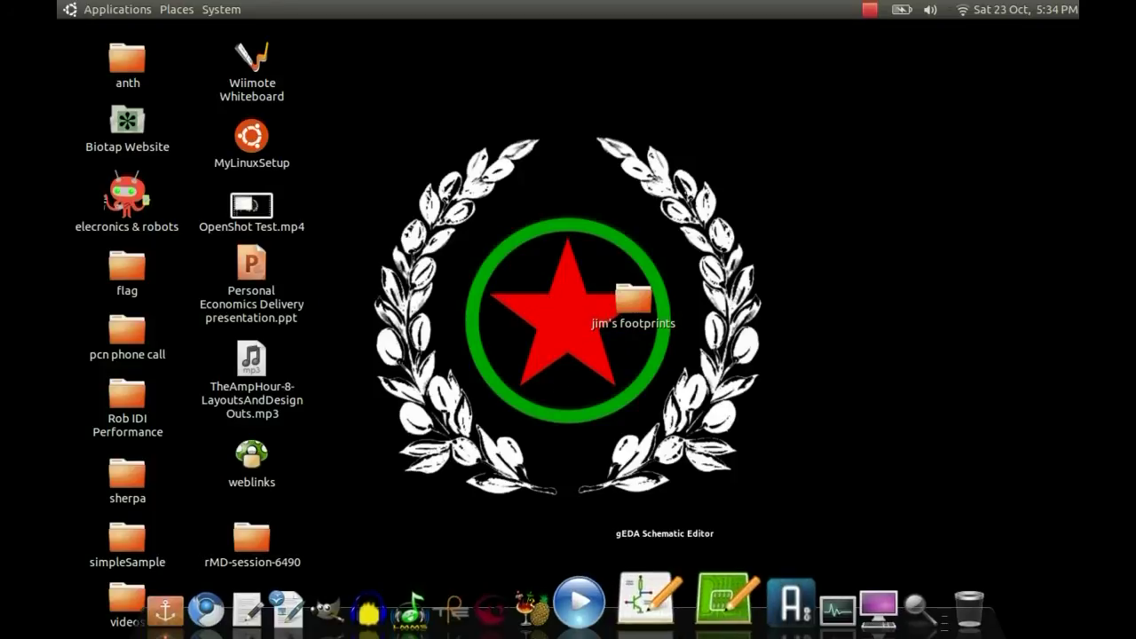
click(875, 607)
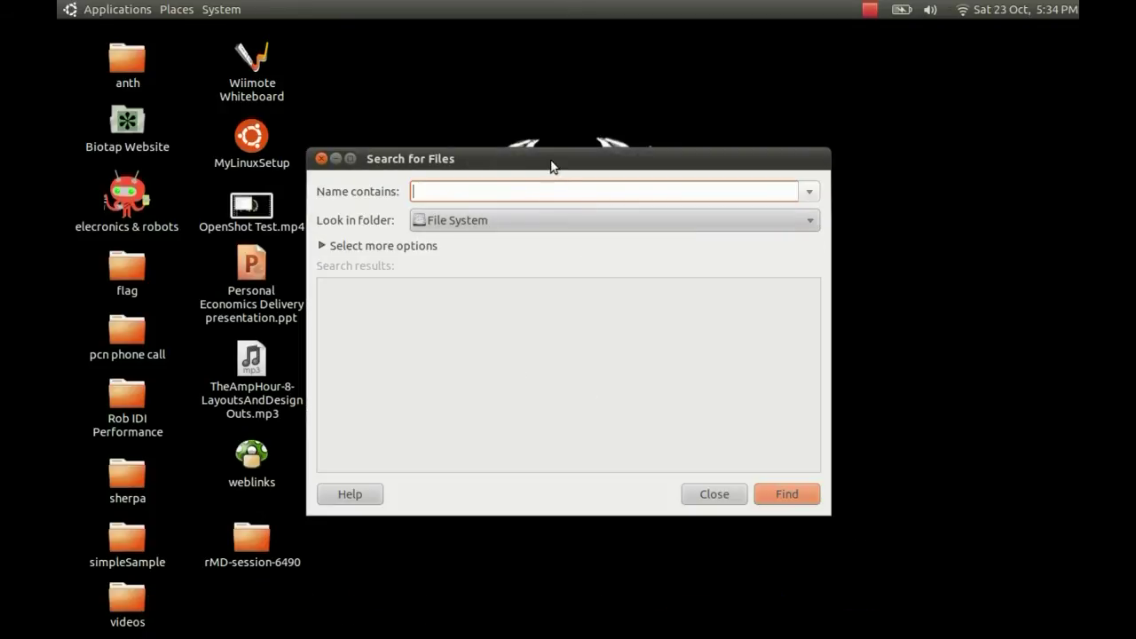
drag(548, 162, 573, 145)
click(492, 173)
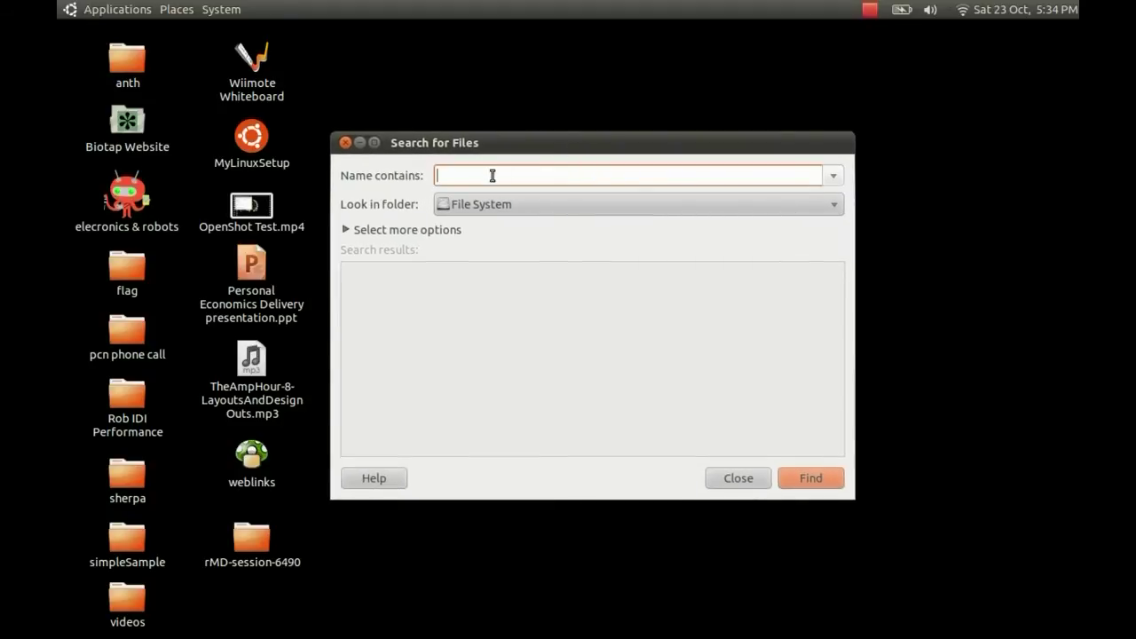
text(pcb)
key(Return)
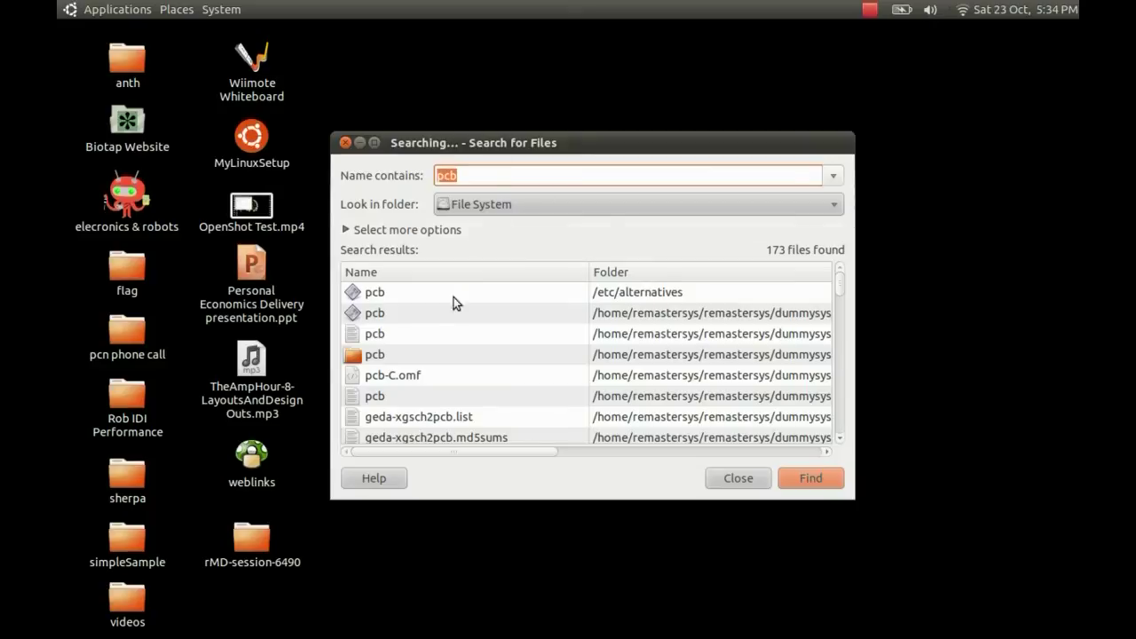
- Open the /usr/share/pcb folder from the search results
double_click(495, 142)
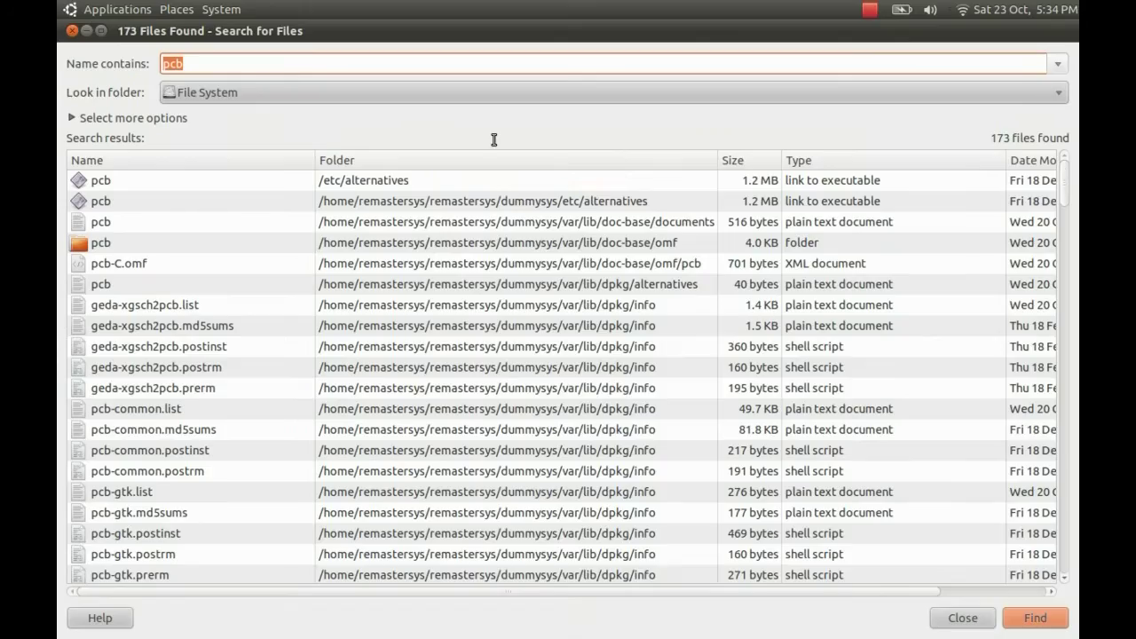
scroll(247, 309, down, 1)
scroll(248, 316, down, 7)
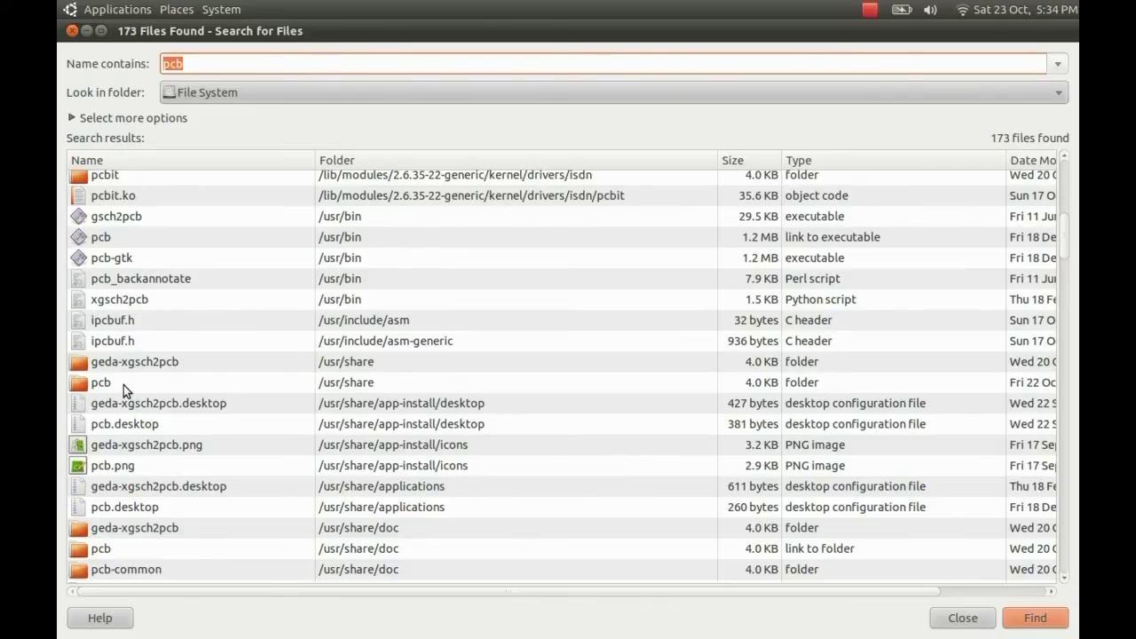
double_click(92, 385)
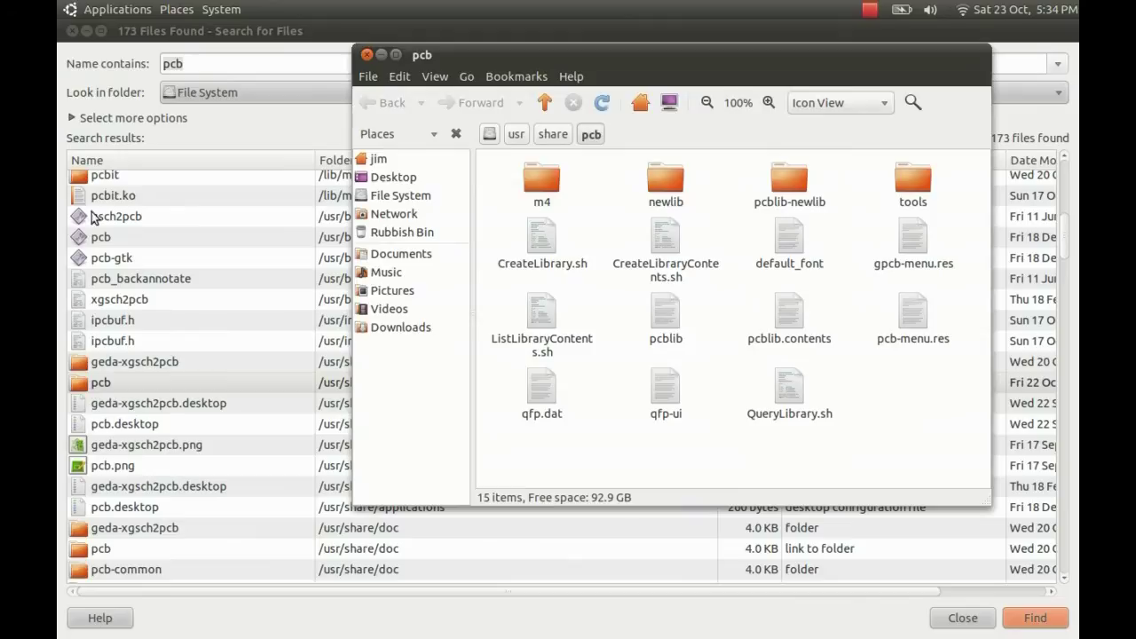
- Close Search for Files and browse into /usr/share/pcb/newlib
click(73, 31)
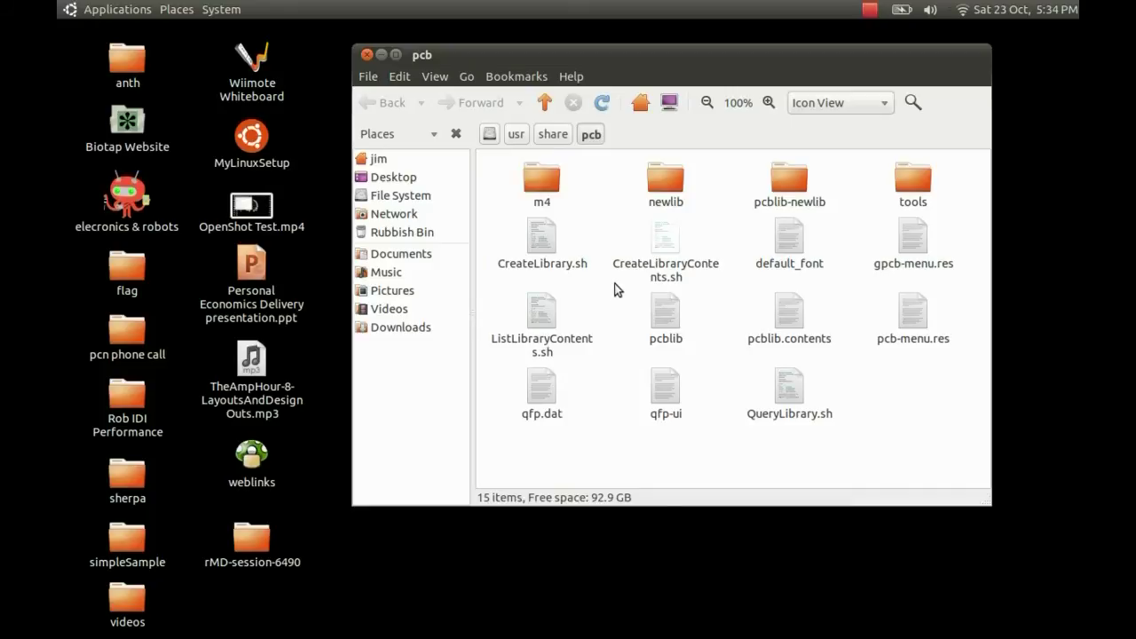
double_click(667, 179)
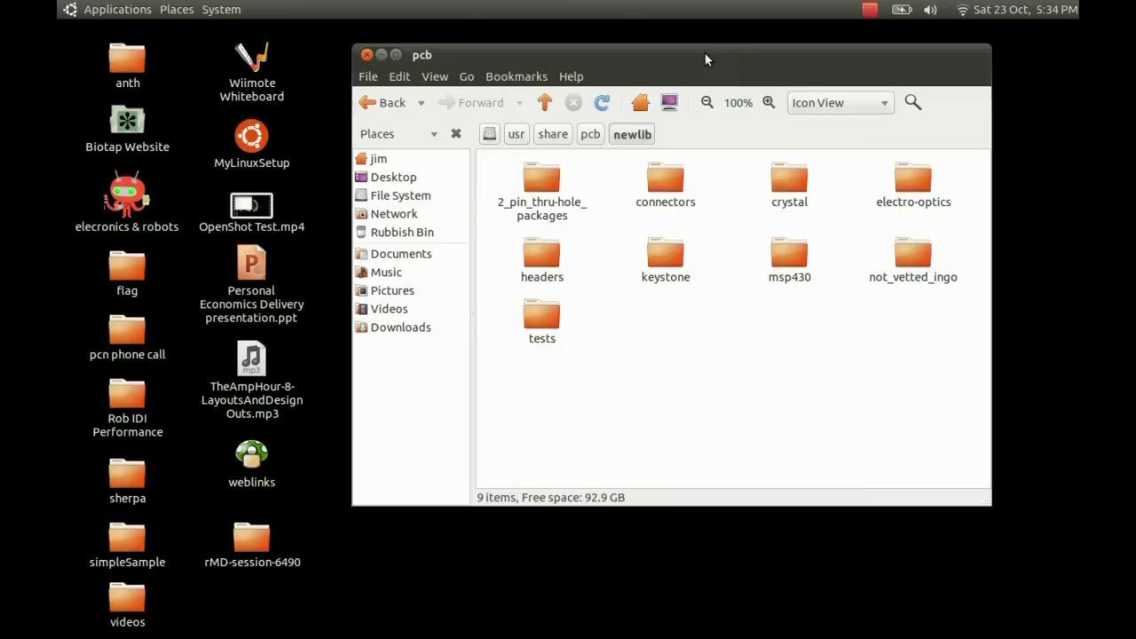
drag(705, 52, 467, 121)
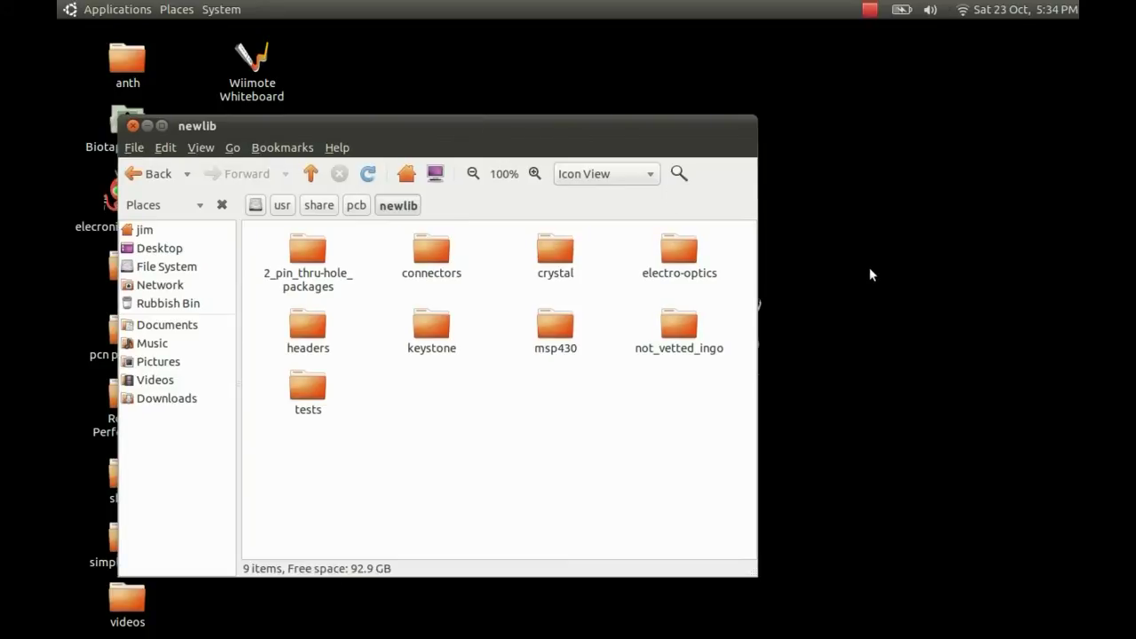
- Build a sudo mv command moving the desktop footprints folder into /usr/share/pcb/newlib
key(ctrl+alt+t)
drag(777, 30, 715, 117)
text(sudo)
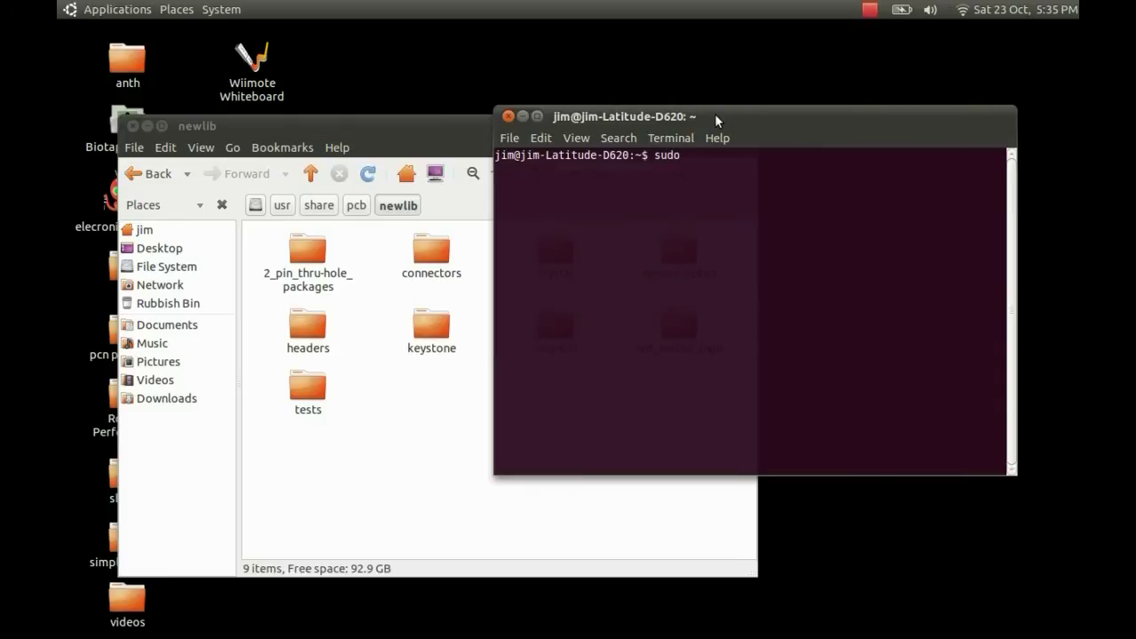
text( mv)
drag(426, 120, 337, 286)
drag(508, 289, 541, 158)
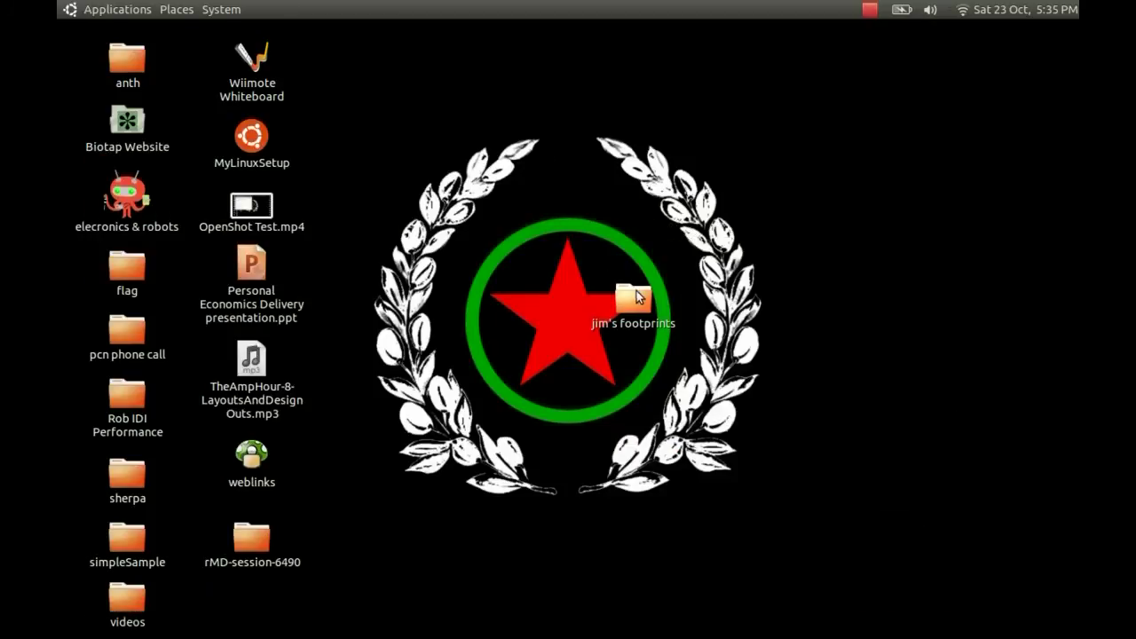
click(635, 299)
drag(635, 299, 809, 237)
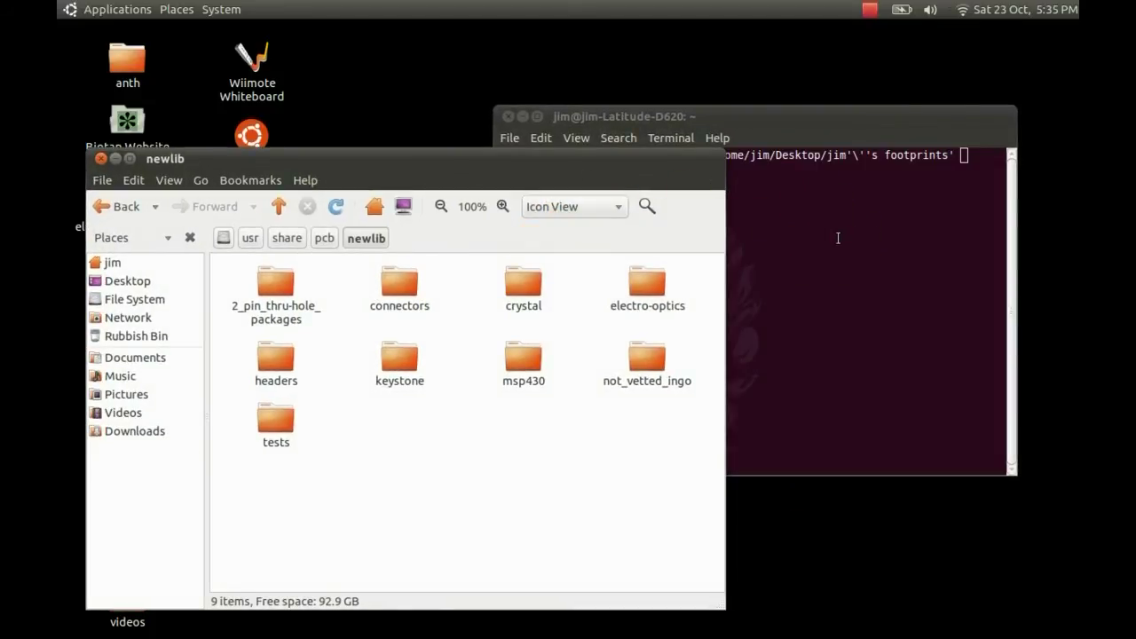
click(809, 236)
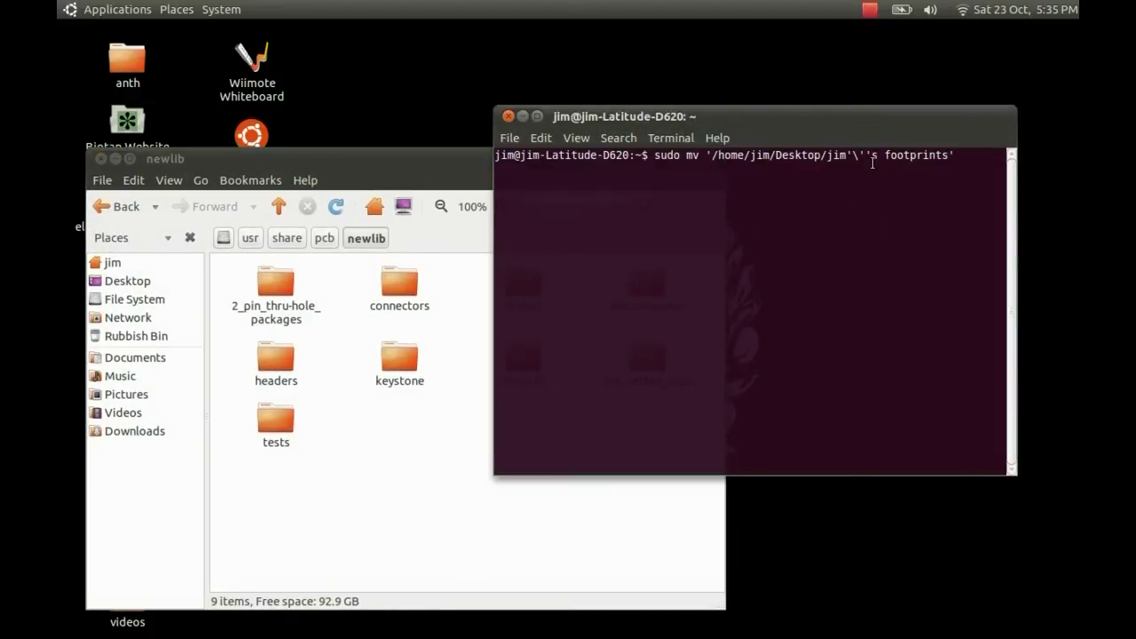
click(385, 436)
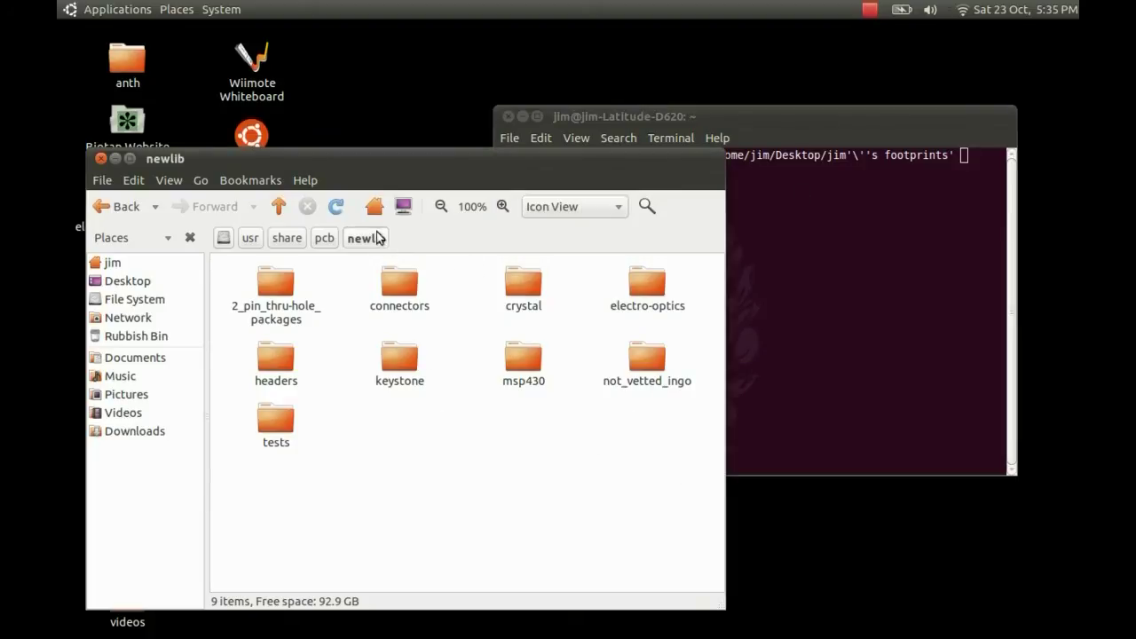
drag(375, 238, 792, 219)
click(826, 221)
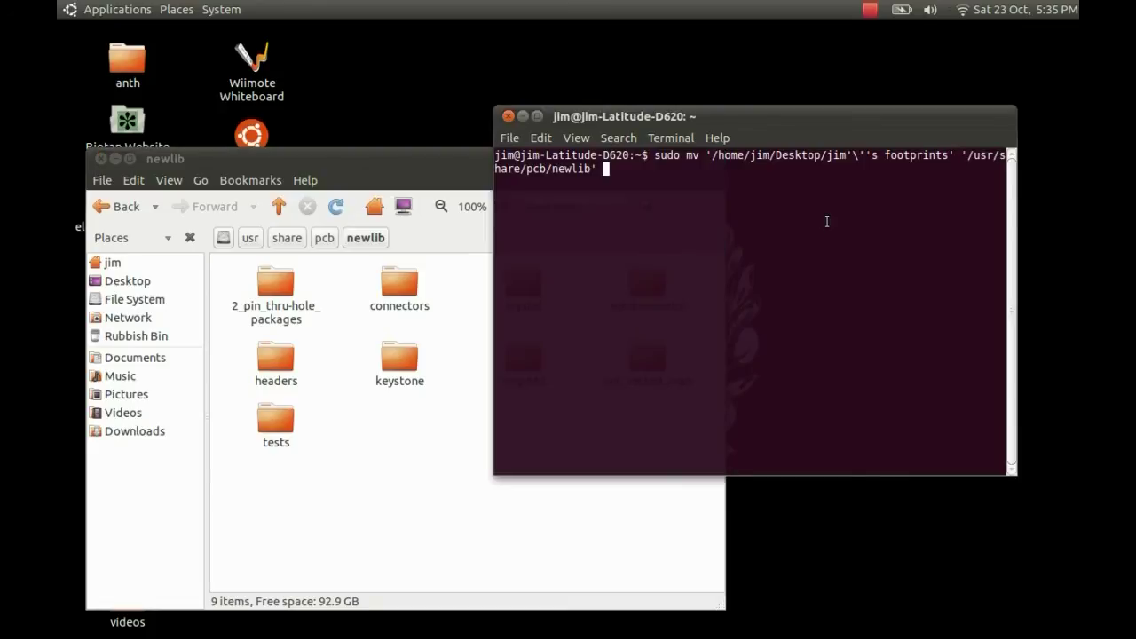
- Run the move with the administrator password and close the terminal
key(Return)
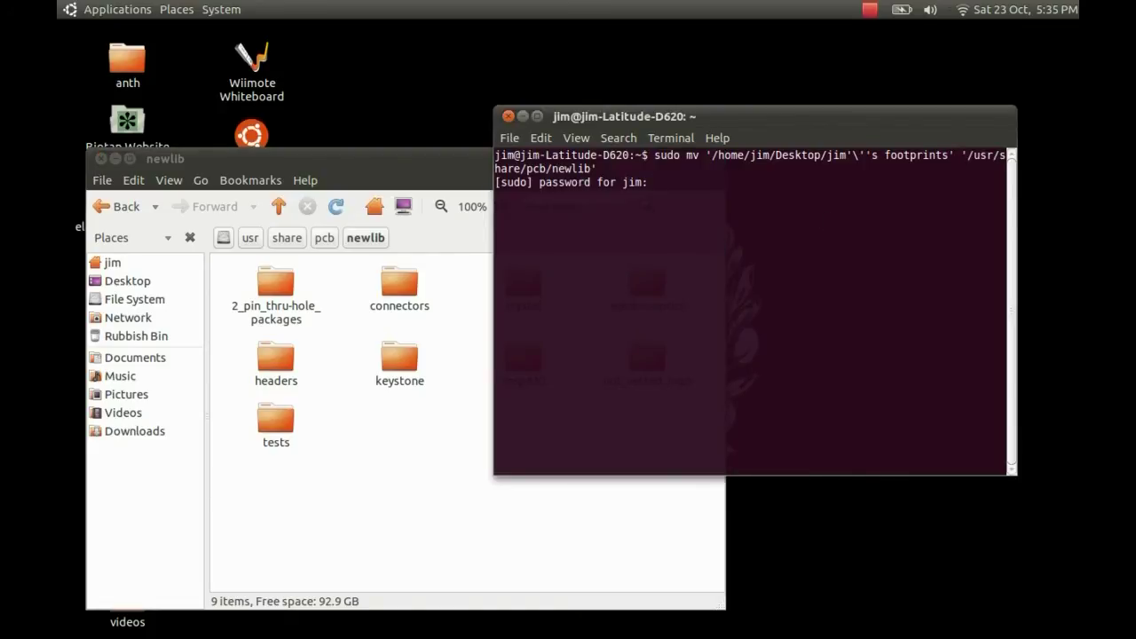
key(Return)
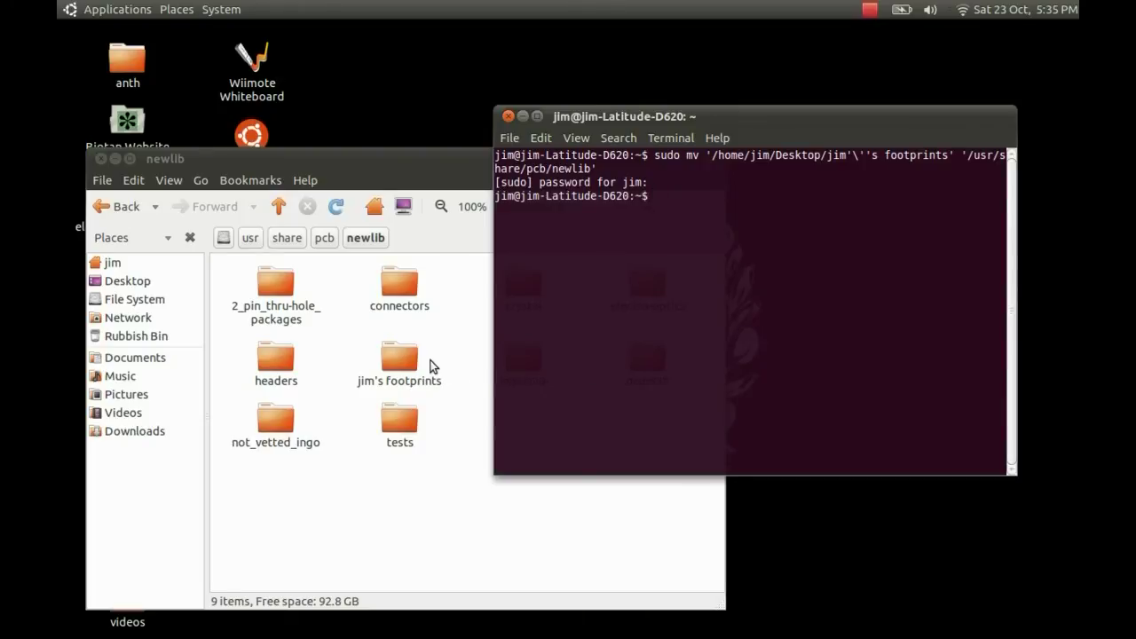
click(509, 116)
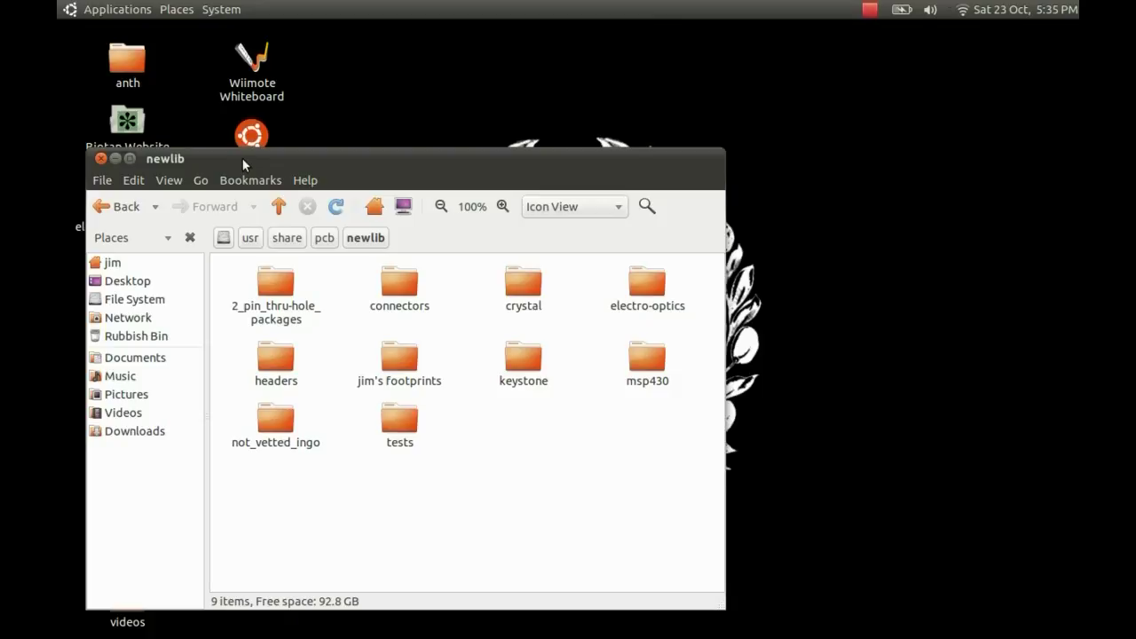
drag(243, 158, 478, 68)
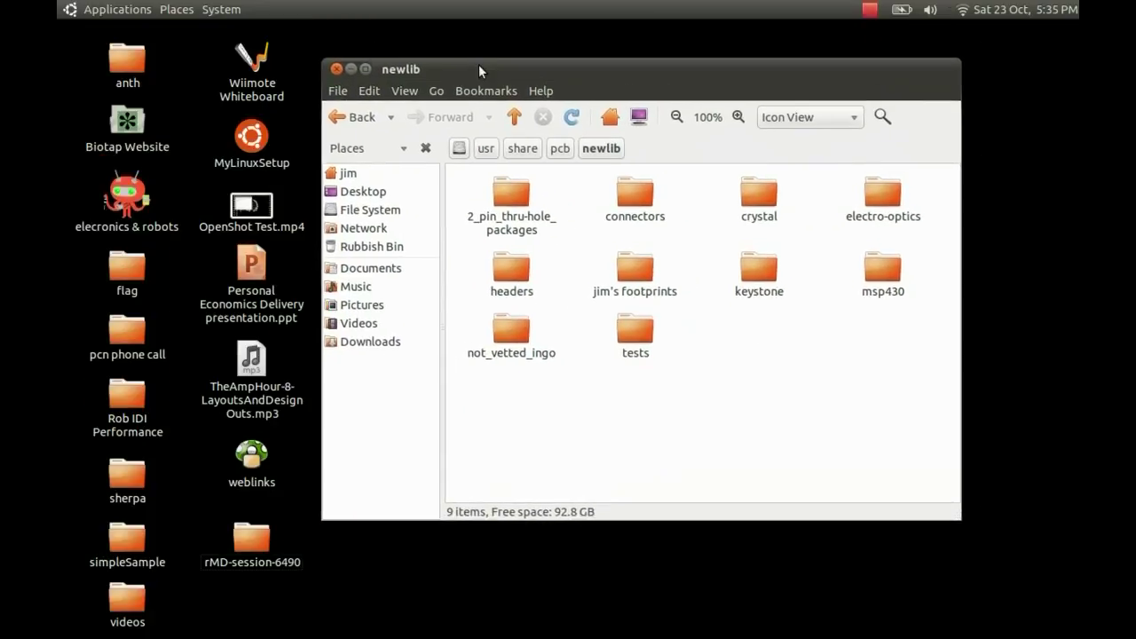
- Close the file browser and launch gEDA PCB, dismissing the PCB Log
click(337, 69)
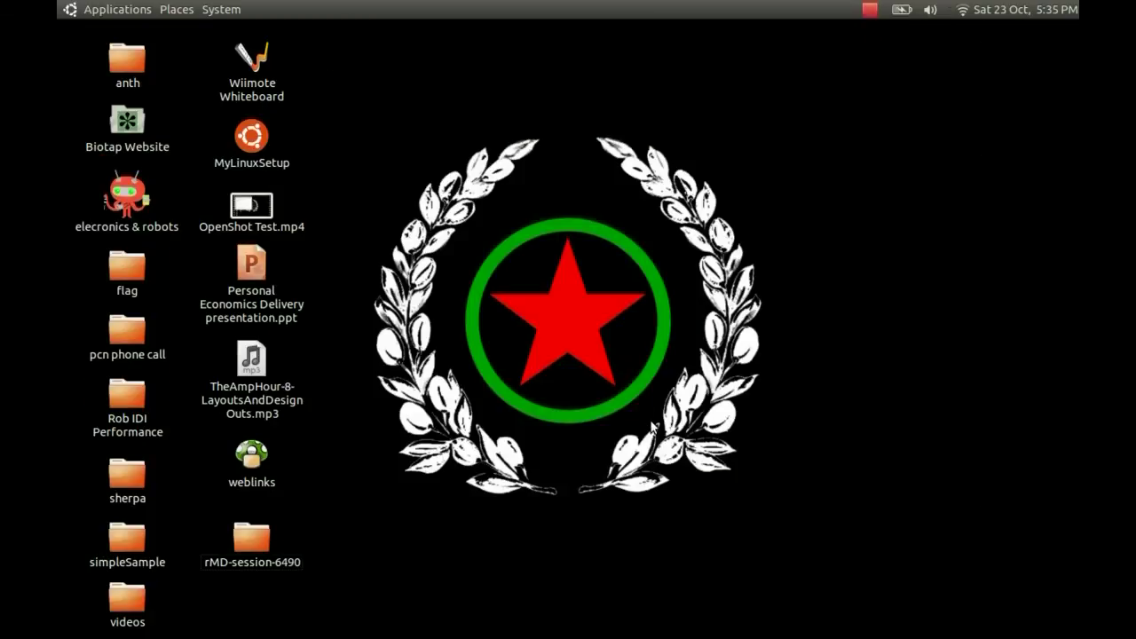
mouse_move(711, 621)
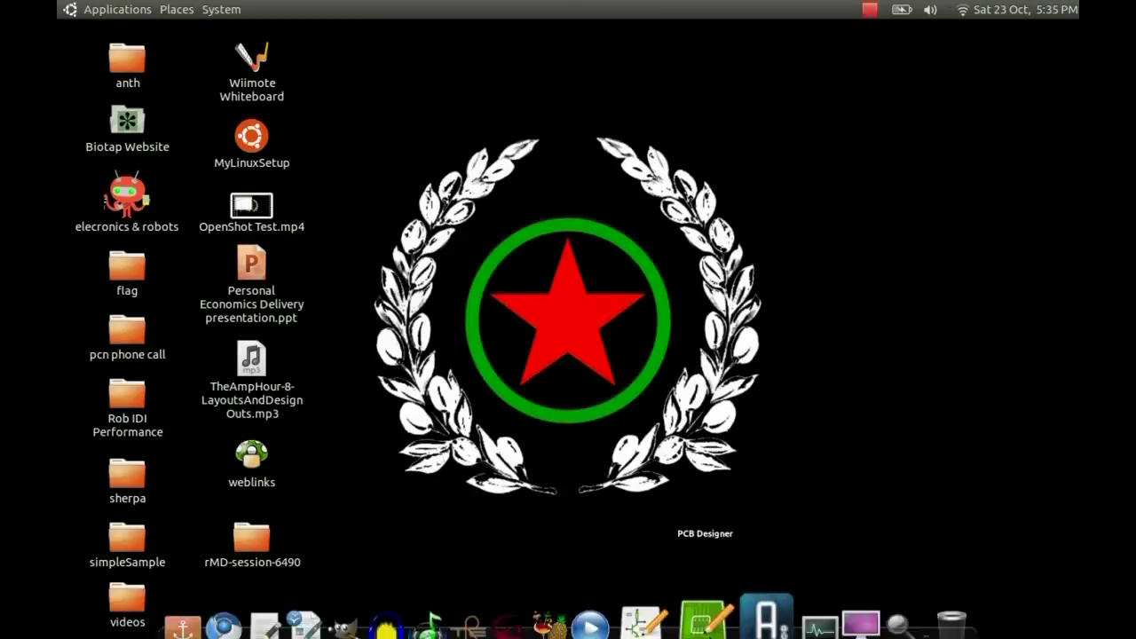
click(712, 620)
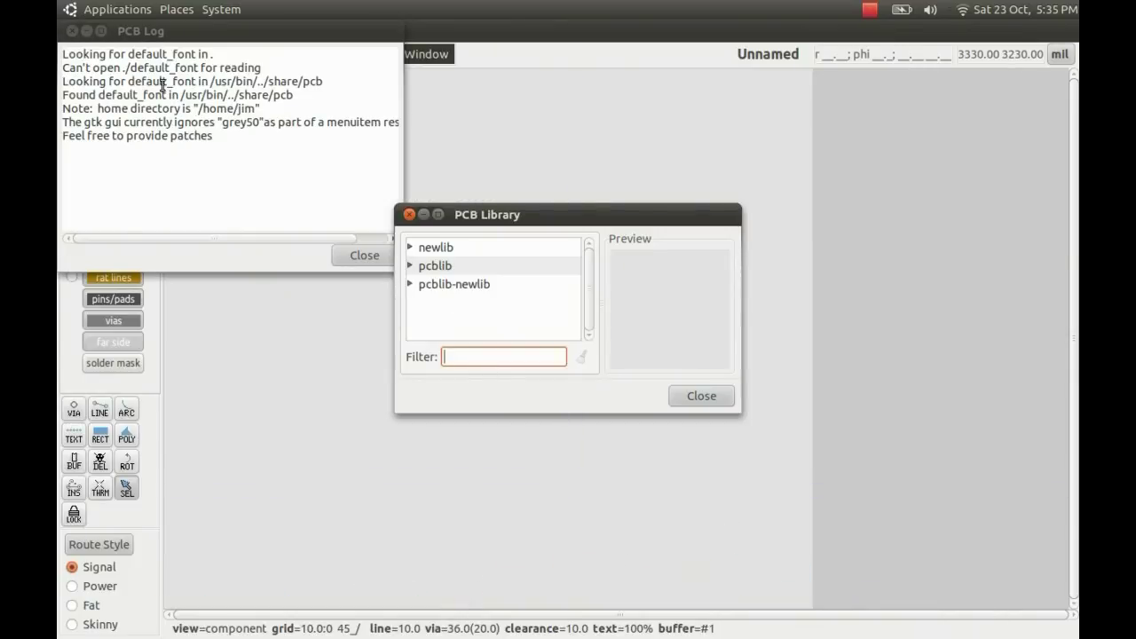
click(73, 30)
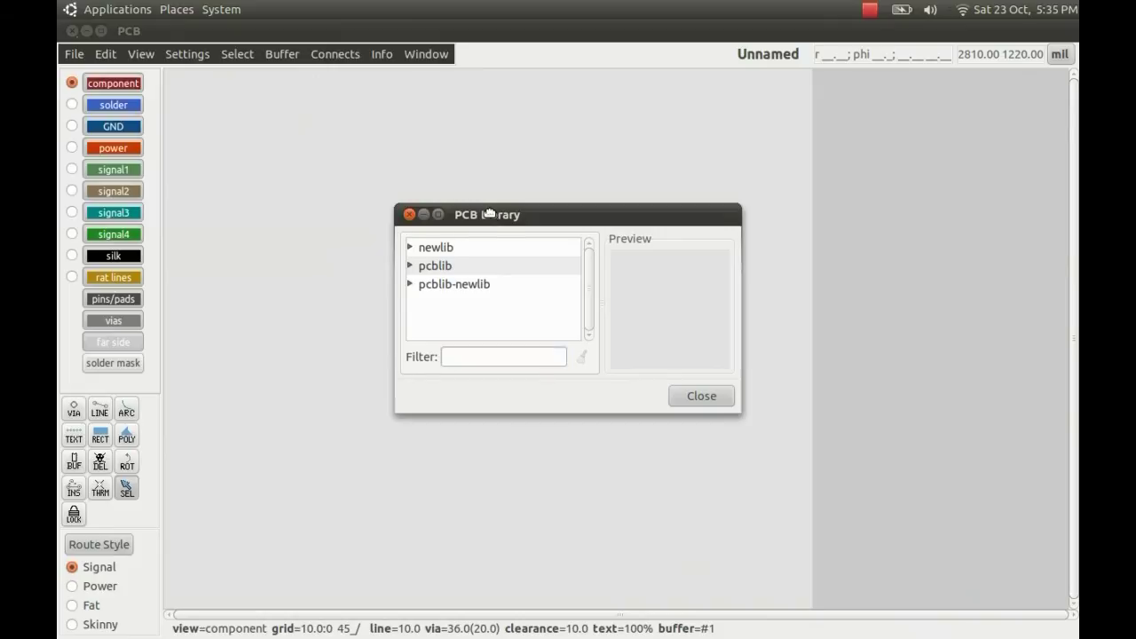
drag(489, 213, 701, 161)
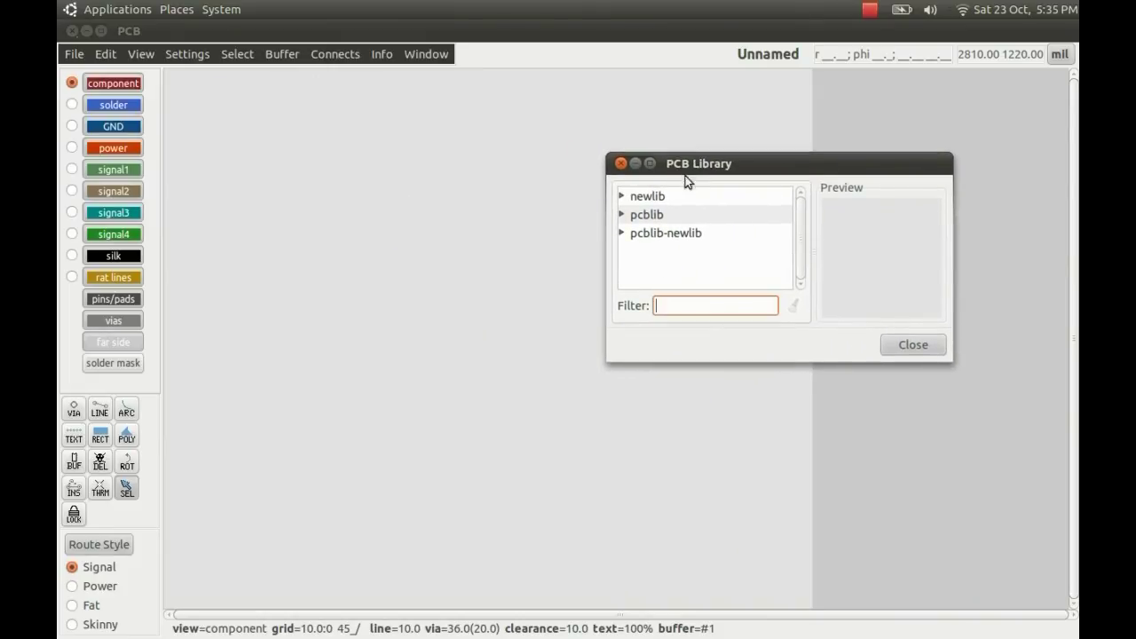
- Select the test footprint from newlib's footprints category in the PCB Library
click(623, 196)
scroll(641, 230, down, 2)
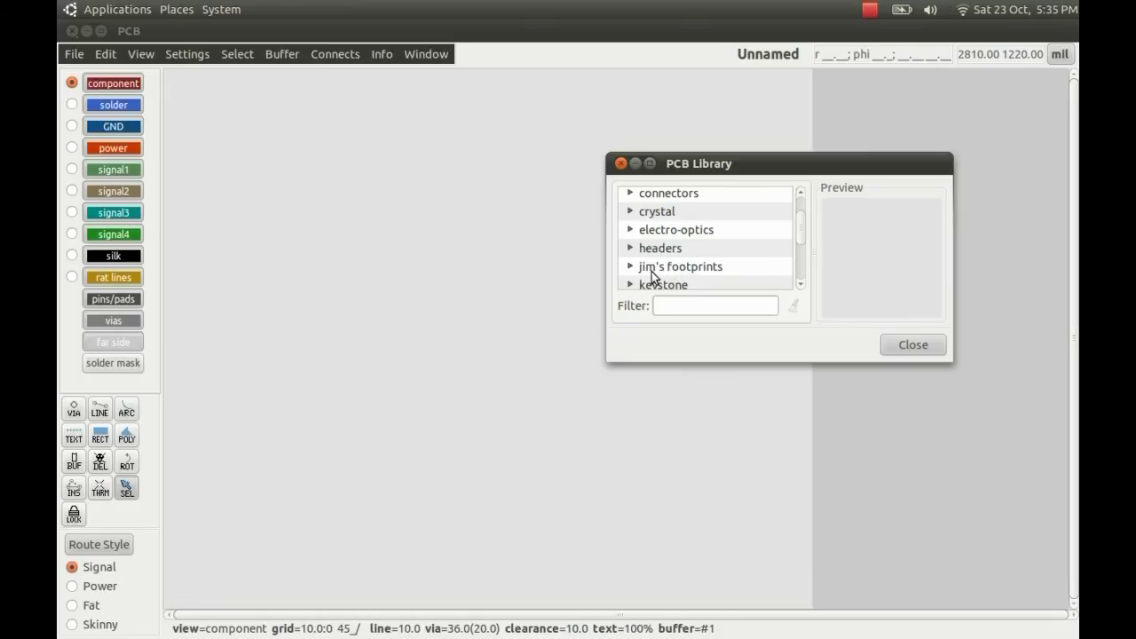
click(630, 267)
scroll(659, 263, down, 1)
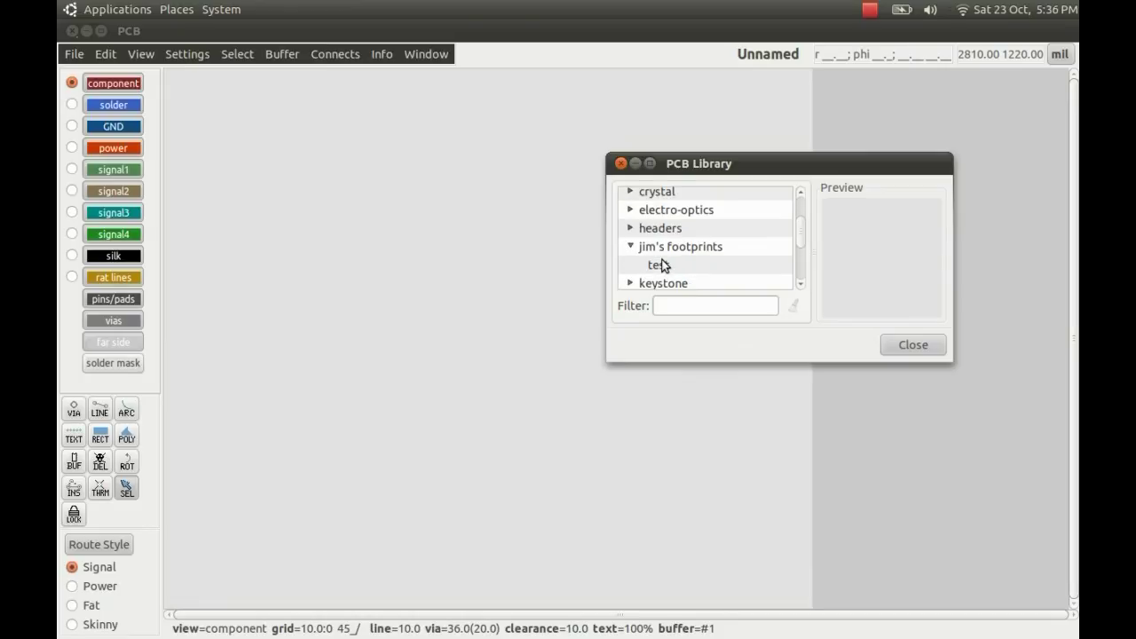
click(664, 269)
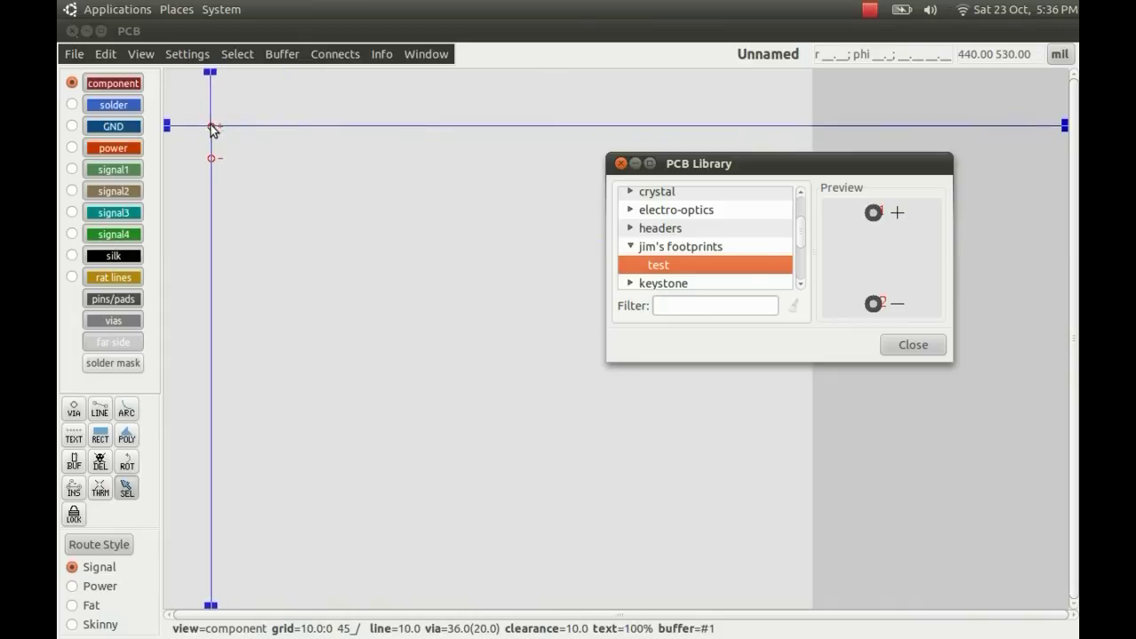
- Place nine copies of the test footprint across the board
click(210, 125)
click(255, 165)
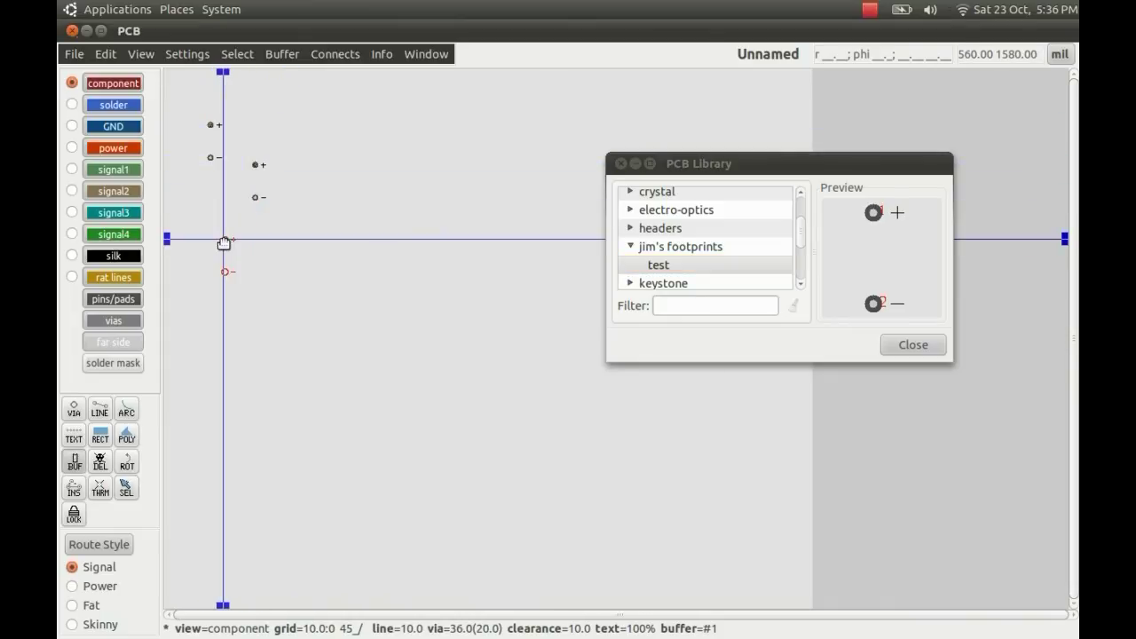
click(223, 240)
click(401, 242)
click(364, 179)
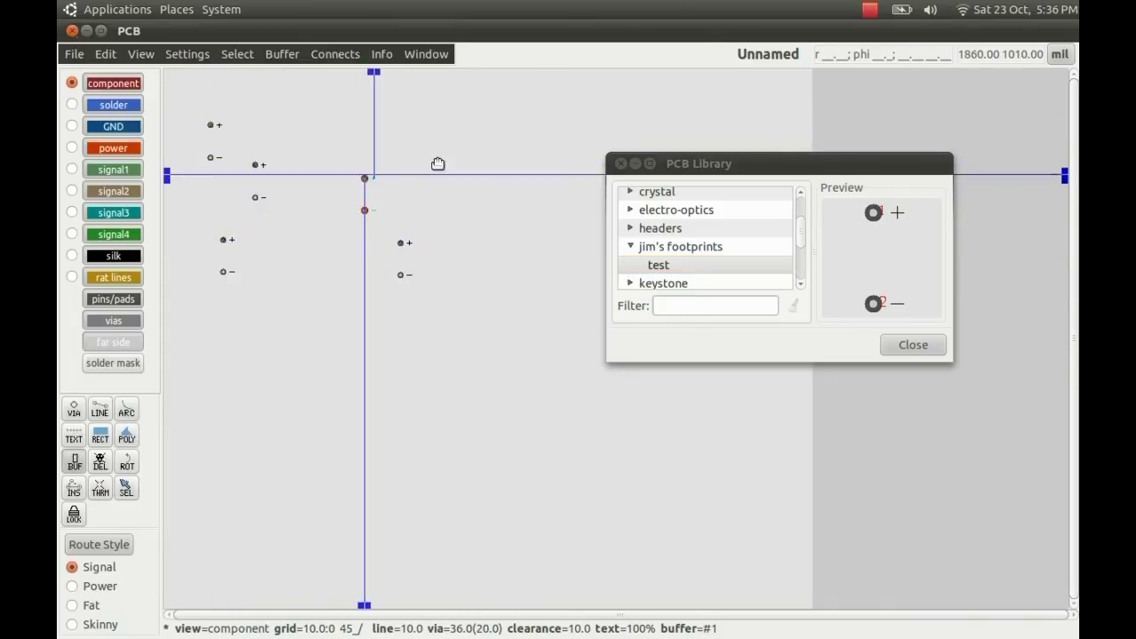
click(471, 153)
click(486, 318)
click(293, 352)
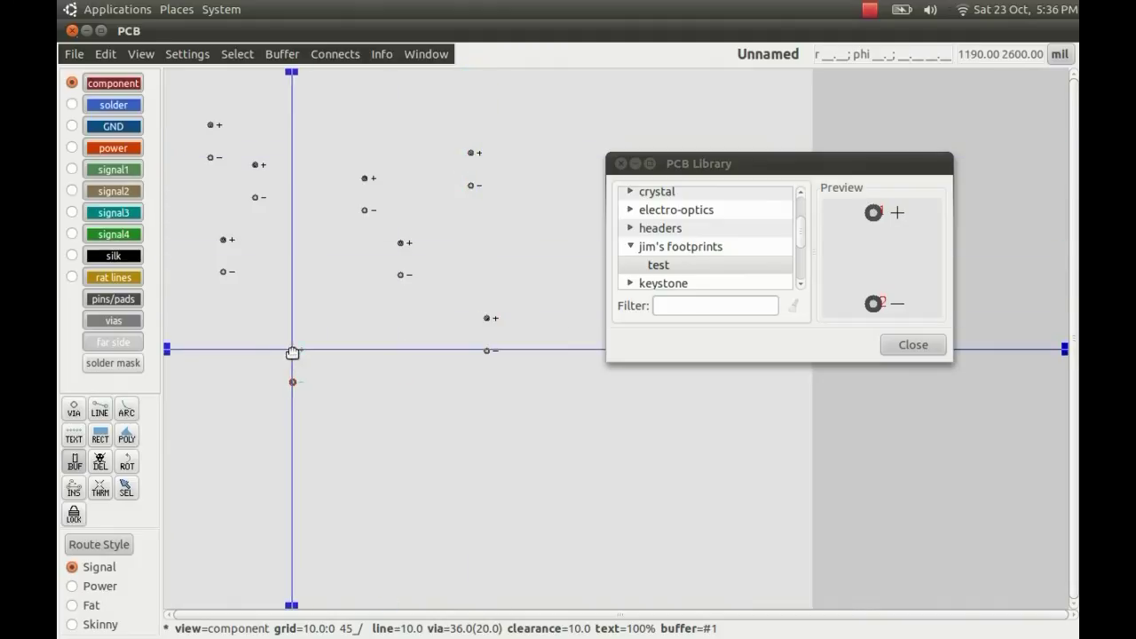
click(329, 292)
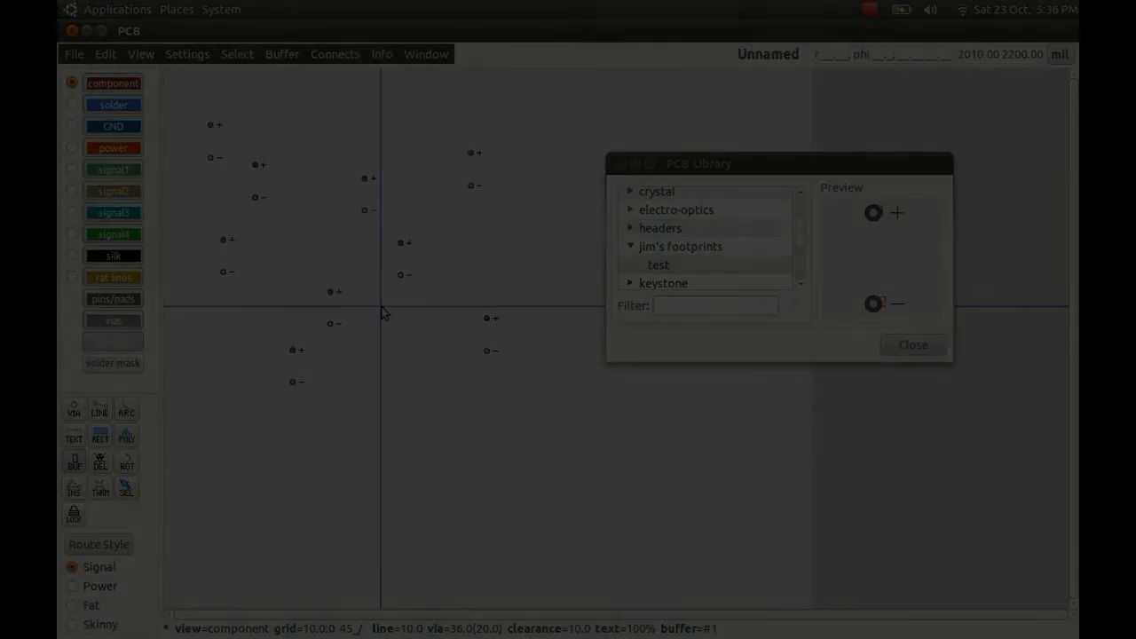